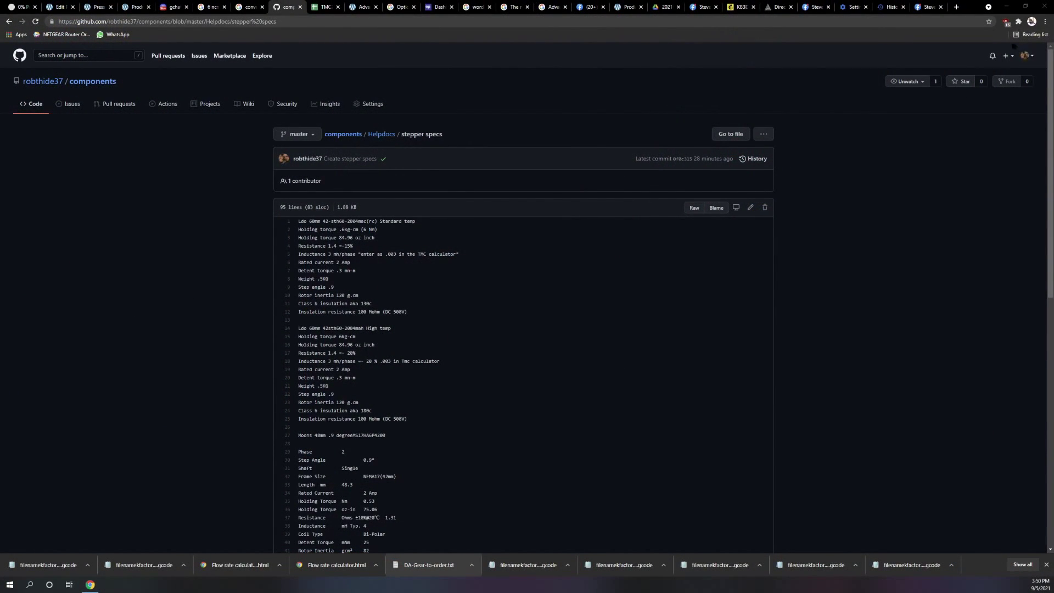
# - Zoom the GitHub stepper specs page to 175% and read down to the extruder motor specifications
pyautogui.click(1045, 21)
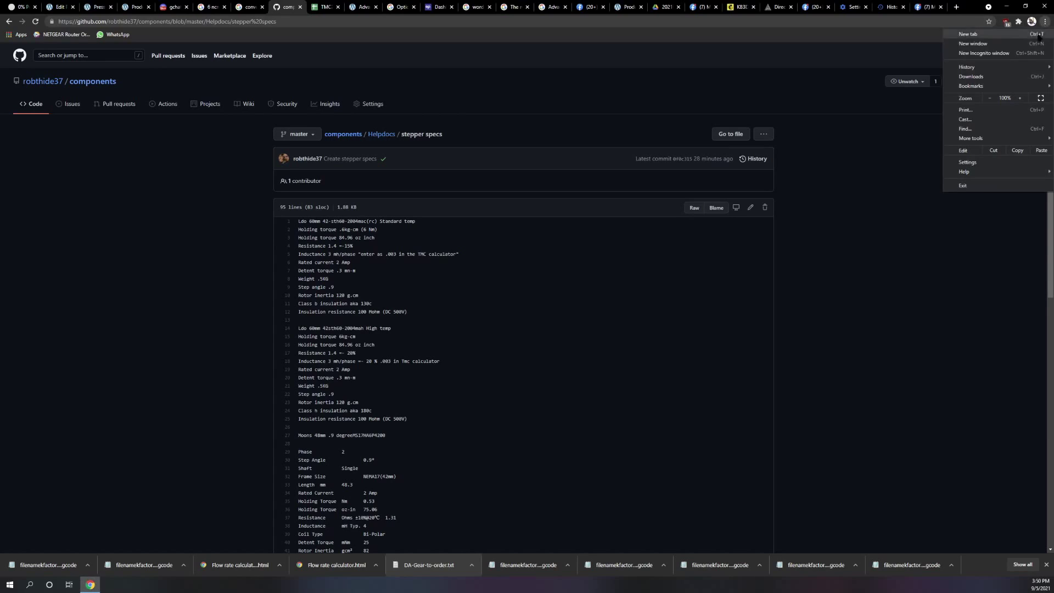
pyautogui.click(1019, 98)
pyautogui.click(1020, 98)
pyautogui.click(1020, 98)
pyautogui.click(1019, 98)
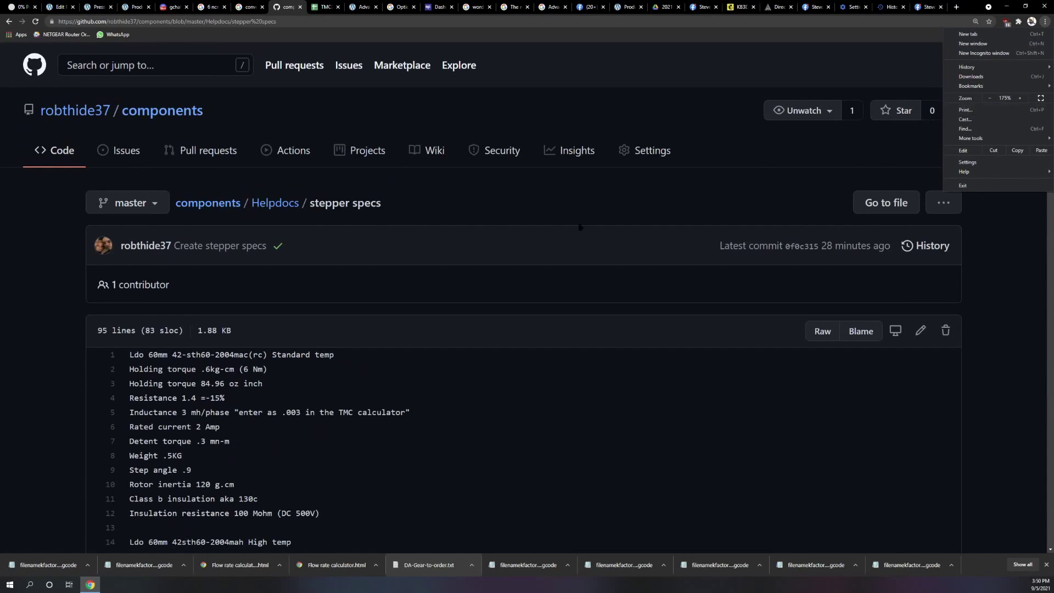
pyautogui.scroll(-3, 568, 234)
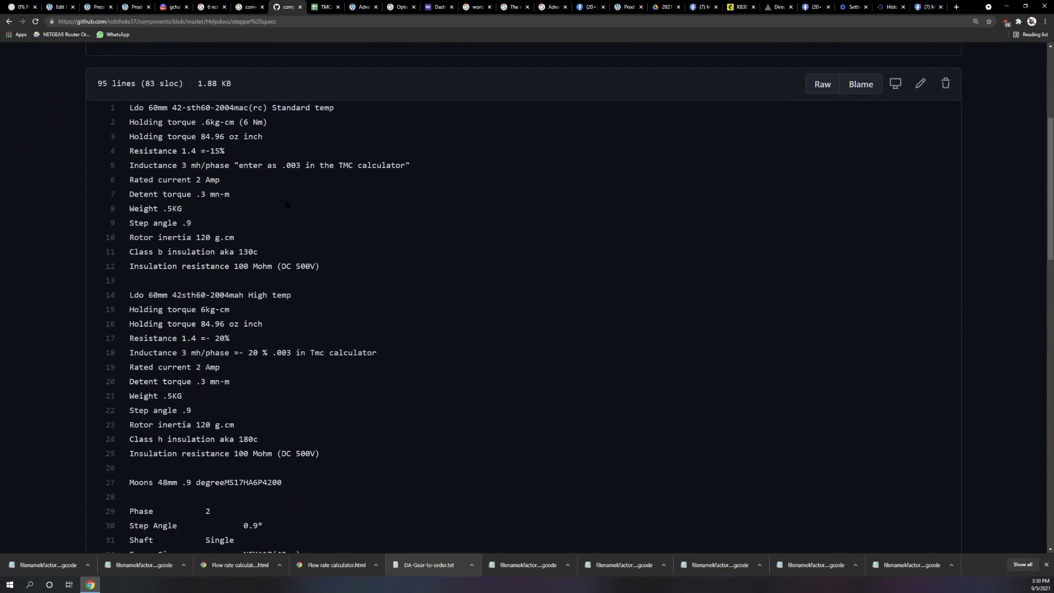
pyautogui.scroll(-4, 286, 205)
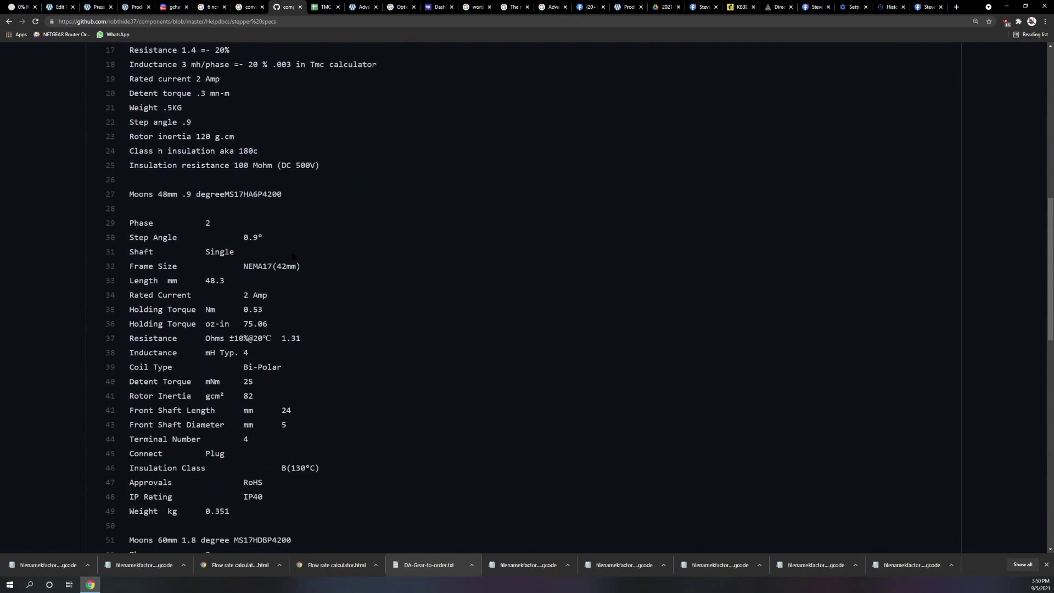
pyautogui.scroll(-5, 292, 255)
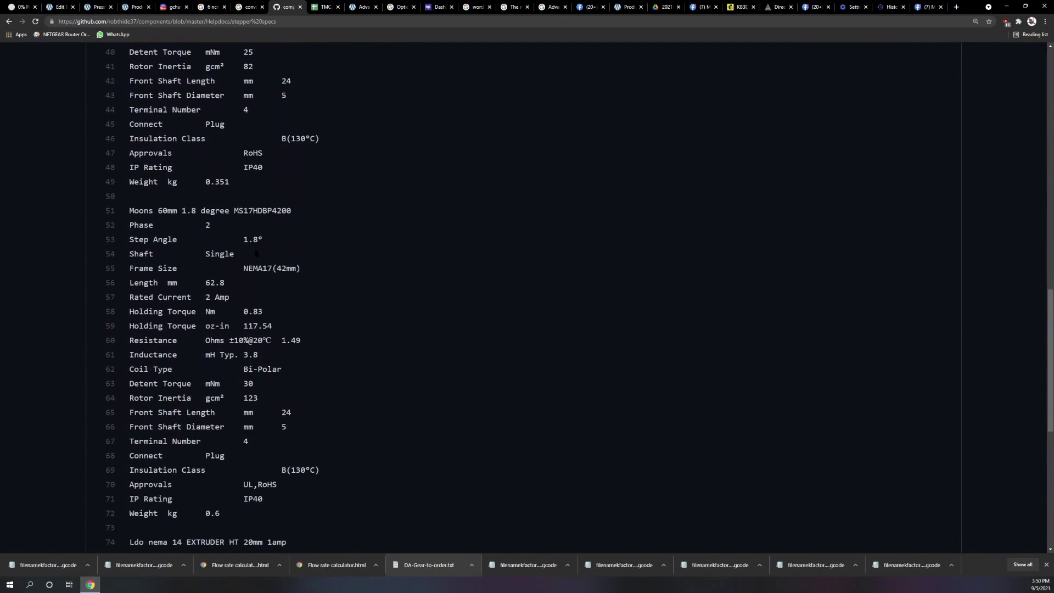
pyautogui.scroll(-4, 257, 263)
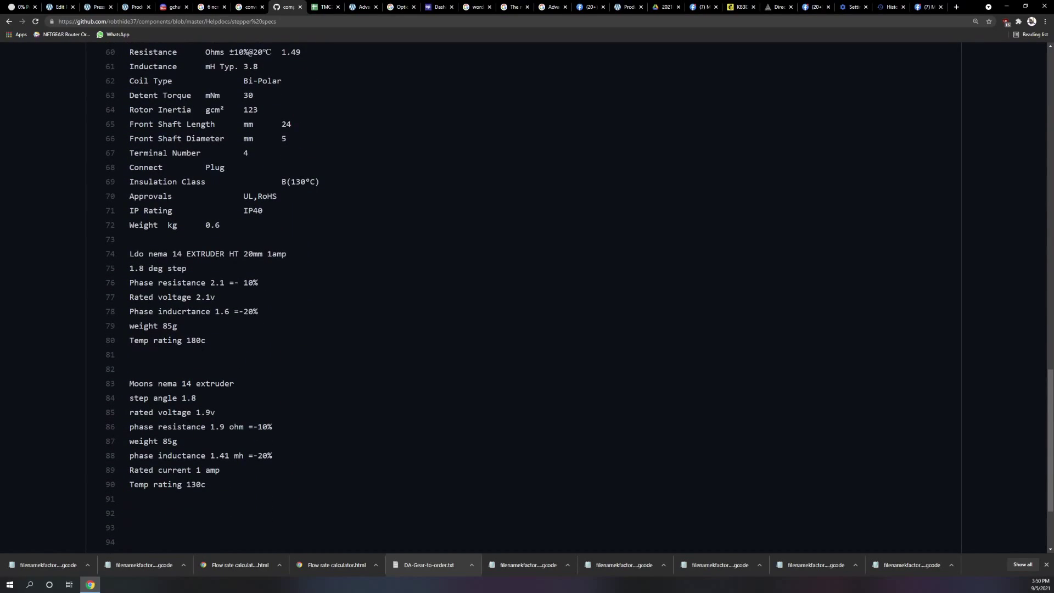
pyautogui.moveTo(0, 140); pyautogui.dragTo(946, 17)
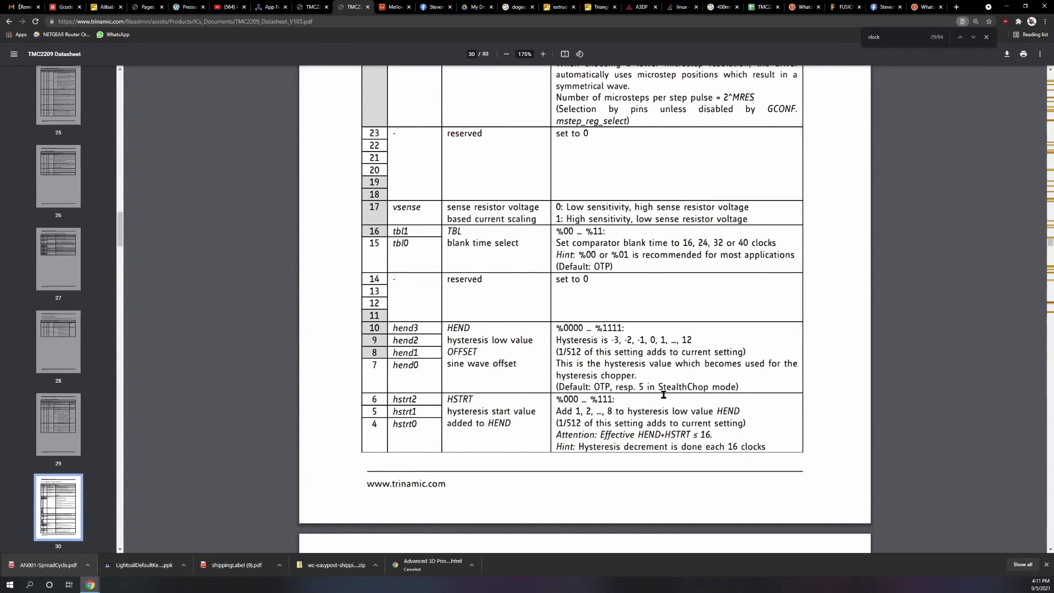
# - Scroll the datasheet page 30 to review the TBL, HEND and HSTRT chopper settings
pyautogui.scroll(2, 666, 393)
pyautogui.scroll(3, 666, 393)
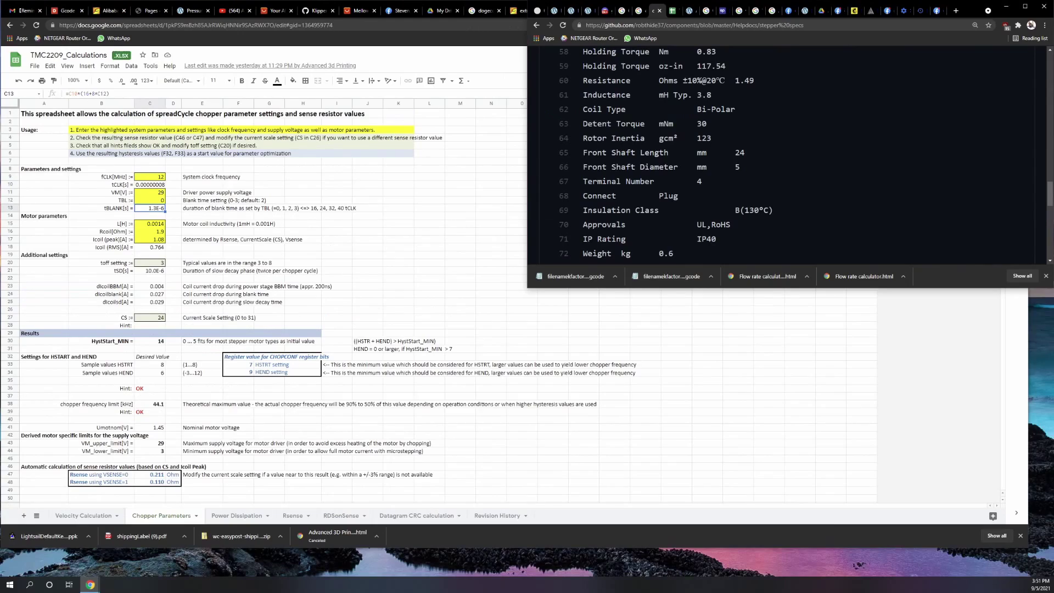
# - Snap GitHub to the right half with the TMC2209 sheet on the left, then check supply voltage 29 and TBL
pyautogui.press('super+Right')
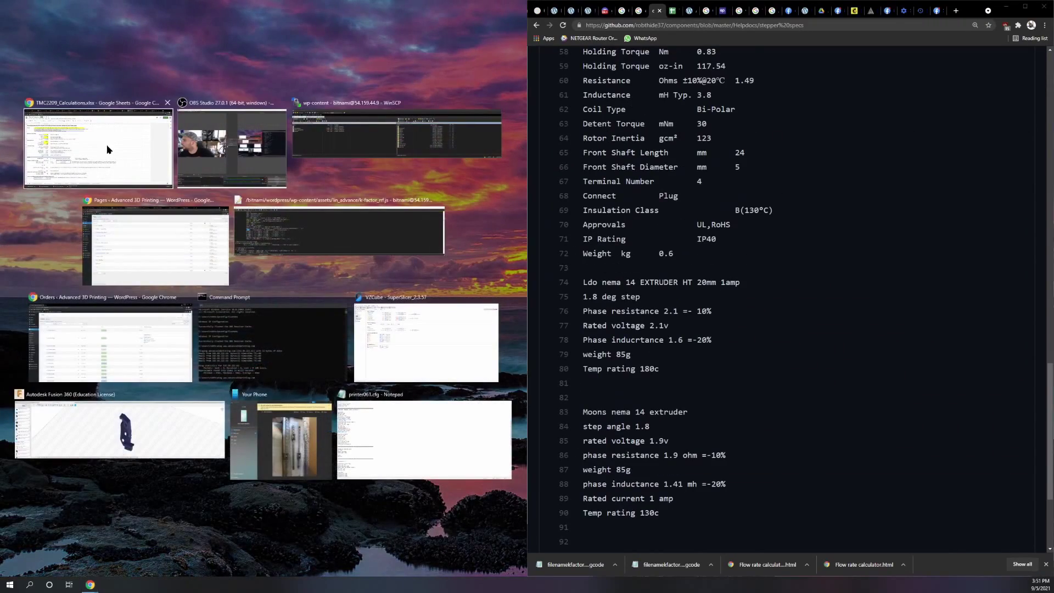
pyautogui.click(515, 176)
pyautogui.scroll(20, 719, 198)
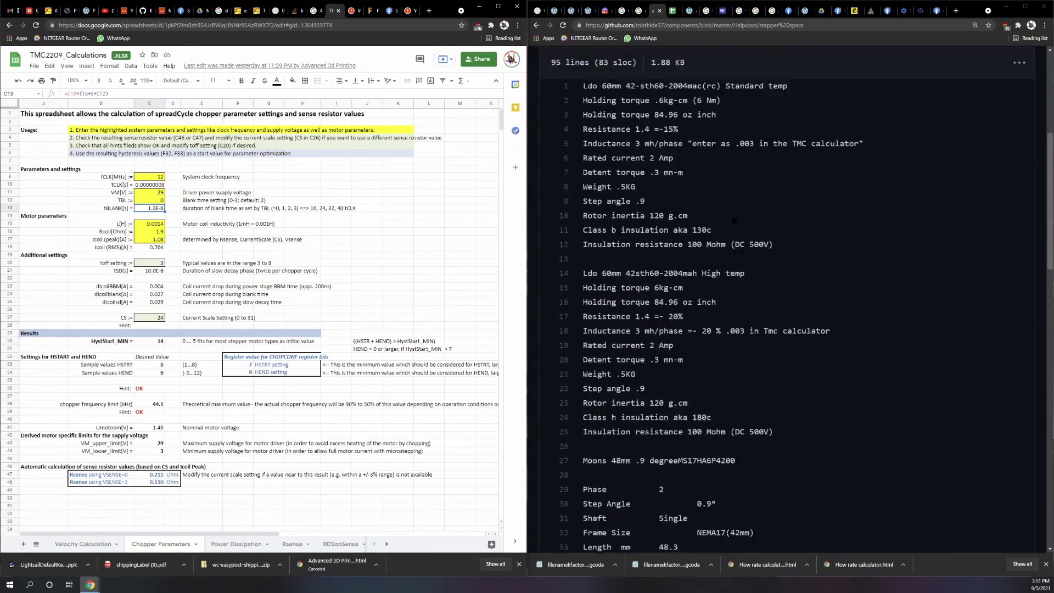
pyautogui.scroll(-2, 727, 304)
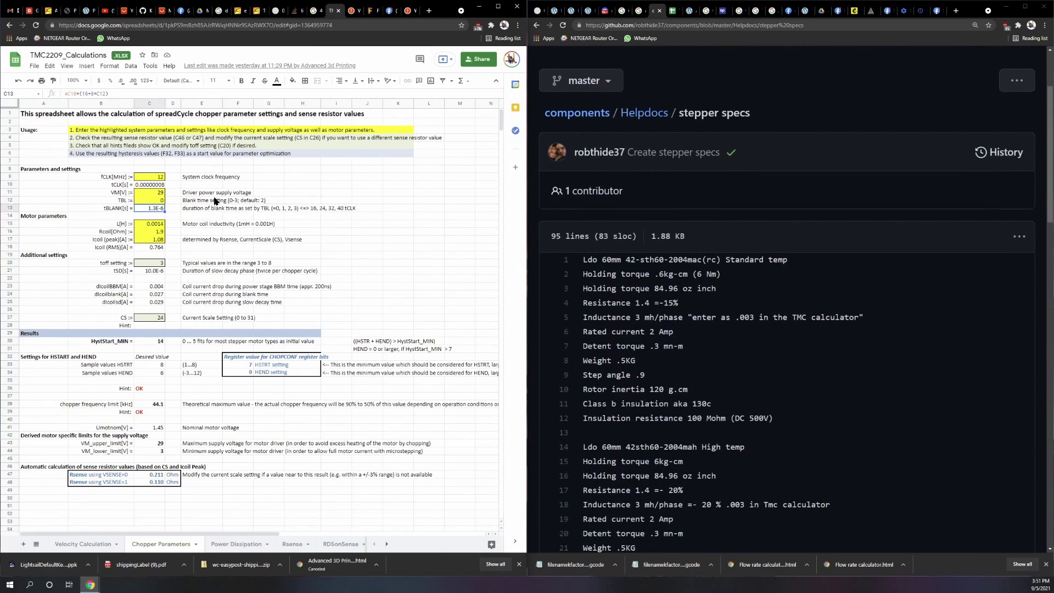
pyautogui.click(158, 194)
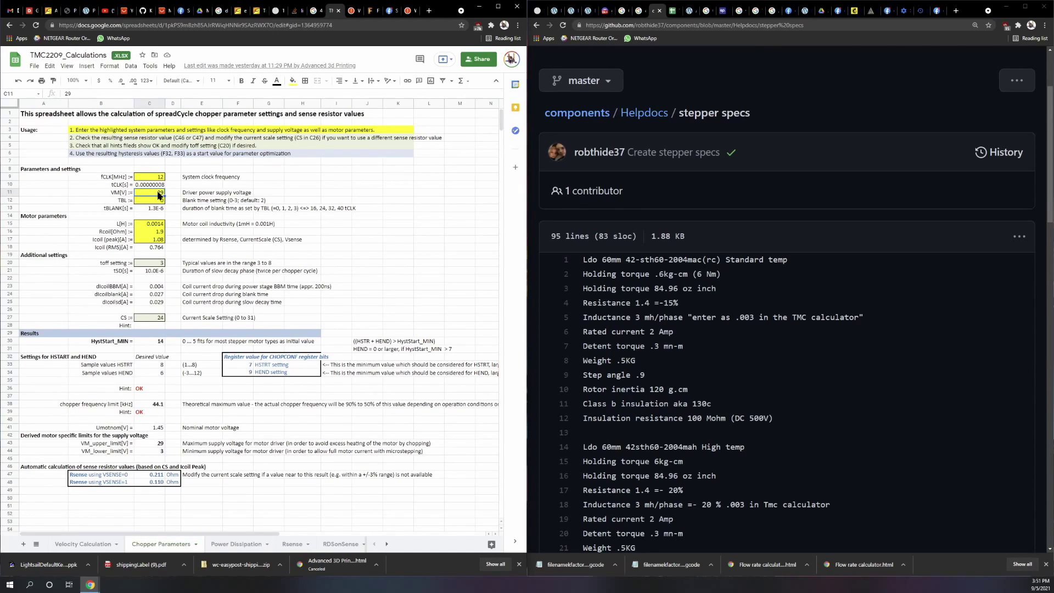
pyautogui.click(159, 201)
# - Note the datasheet's %00/%01 blank time recommendation and set TBL in C12 to 1
pyautogui.scroll(-1, 167, 226)
pyautogui.doubleClick(159, 184)
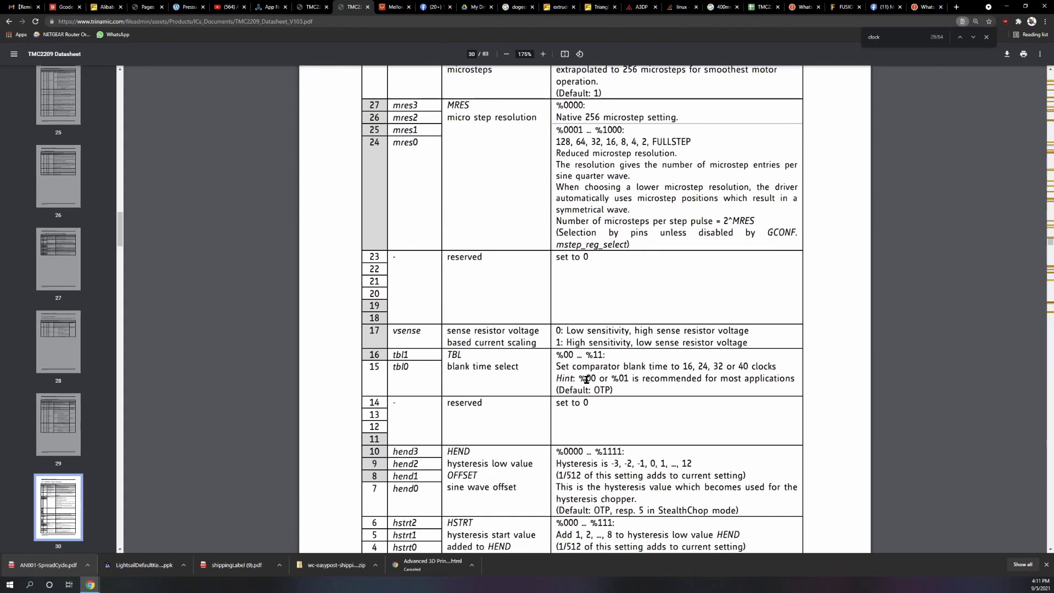
pyautogui.moveTo(579, 379); pyautogui.dragTo(629, 379)
pyautogui.click(592, 380)
pyautogui.scroll(-1, 623, 378)
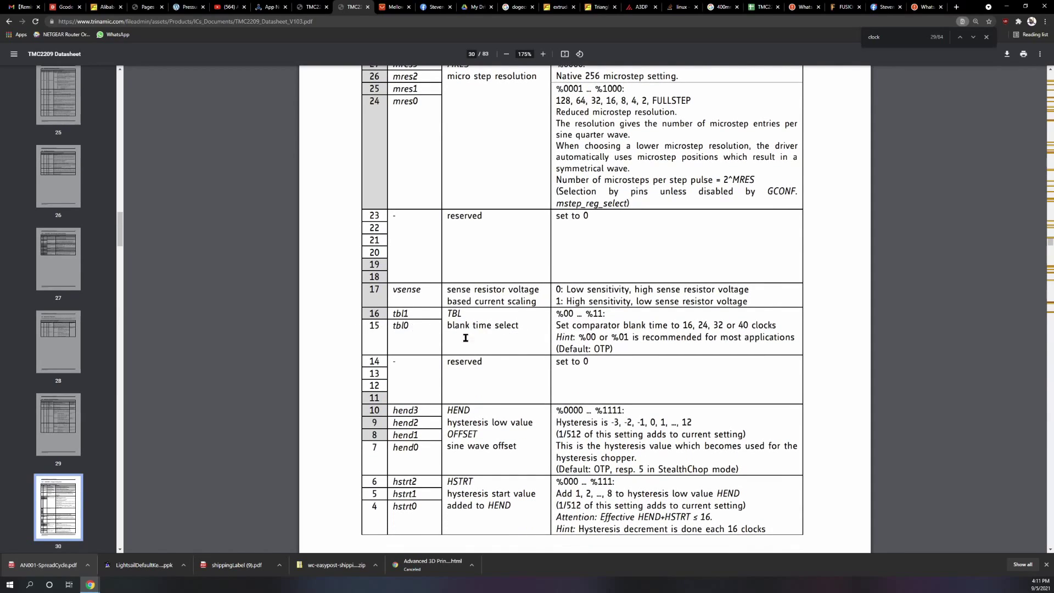
pyautogui.scroll(-1, 592, 384)
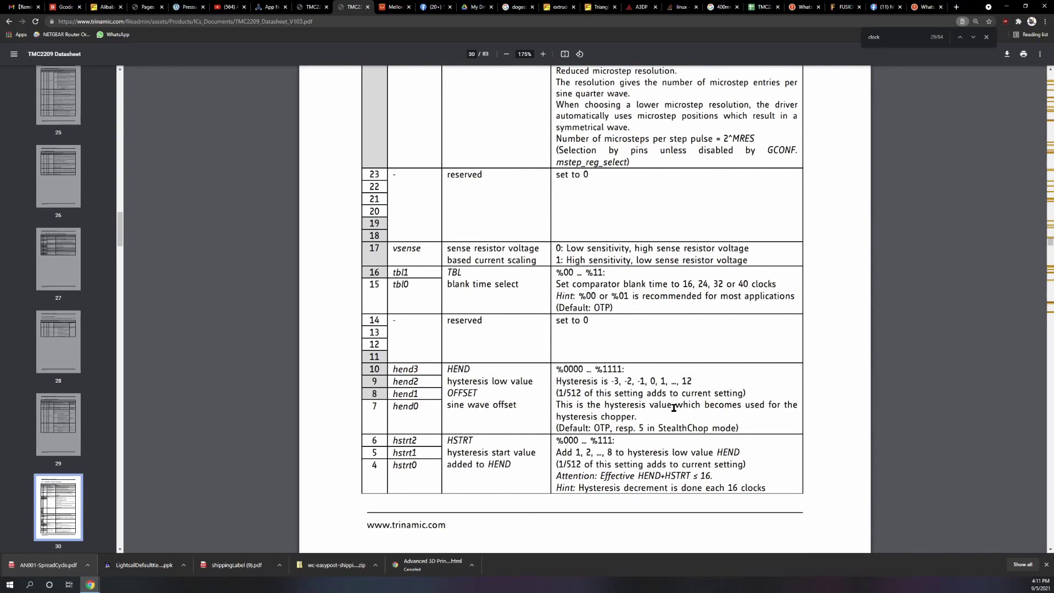
pyautogui.scroll(-1, 664, 394)
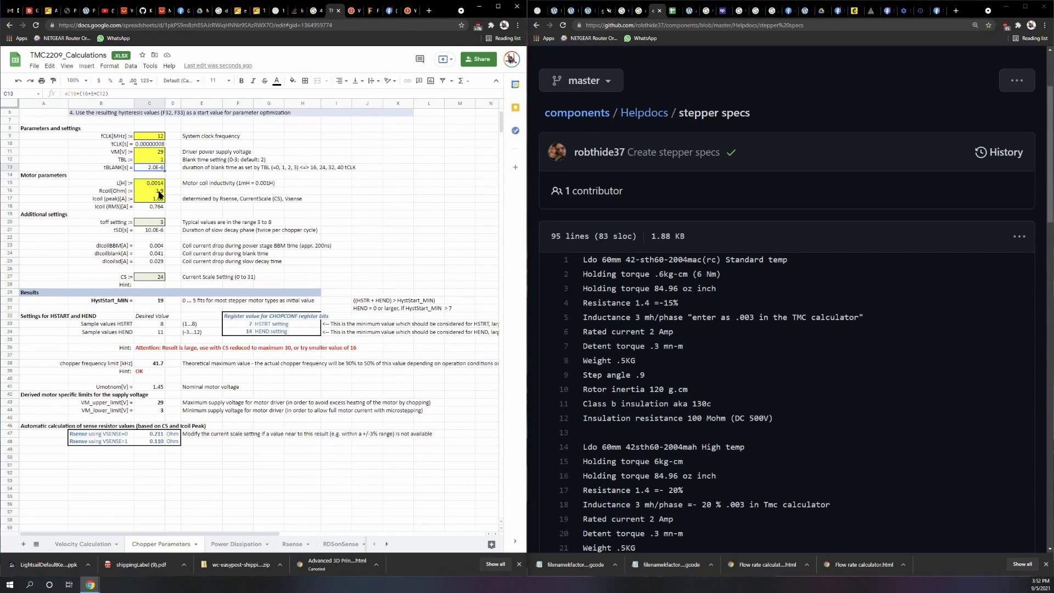
pyautogui.doubleClick(145, 185)
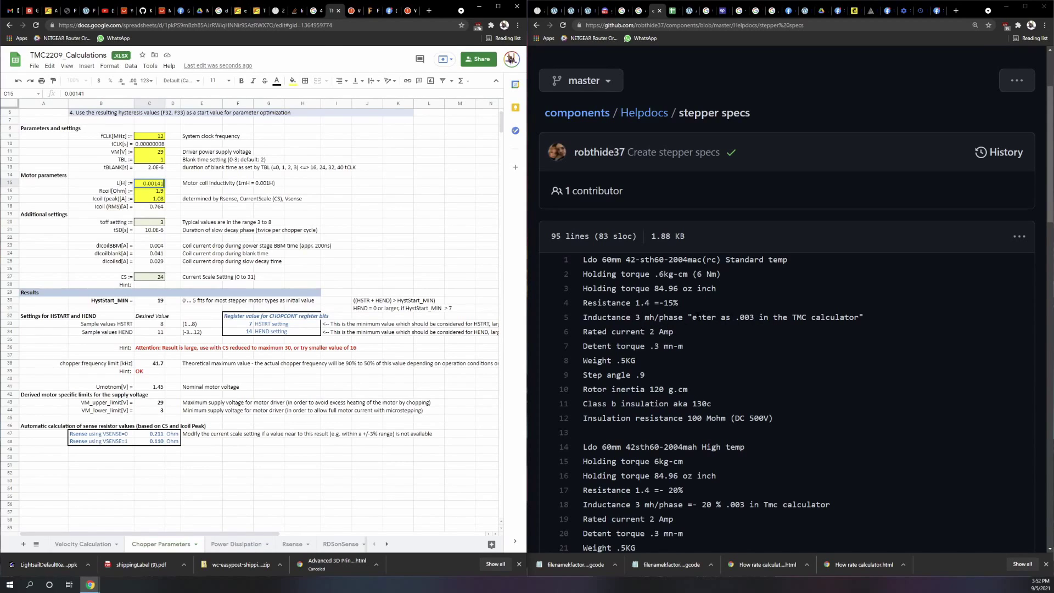
# - Enter 0.0030 H motor inductance in C15 and 1.4 Ω coil resistance in C16
pyautogui.press('BackSpace')
pyautogui.press('Return')
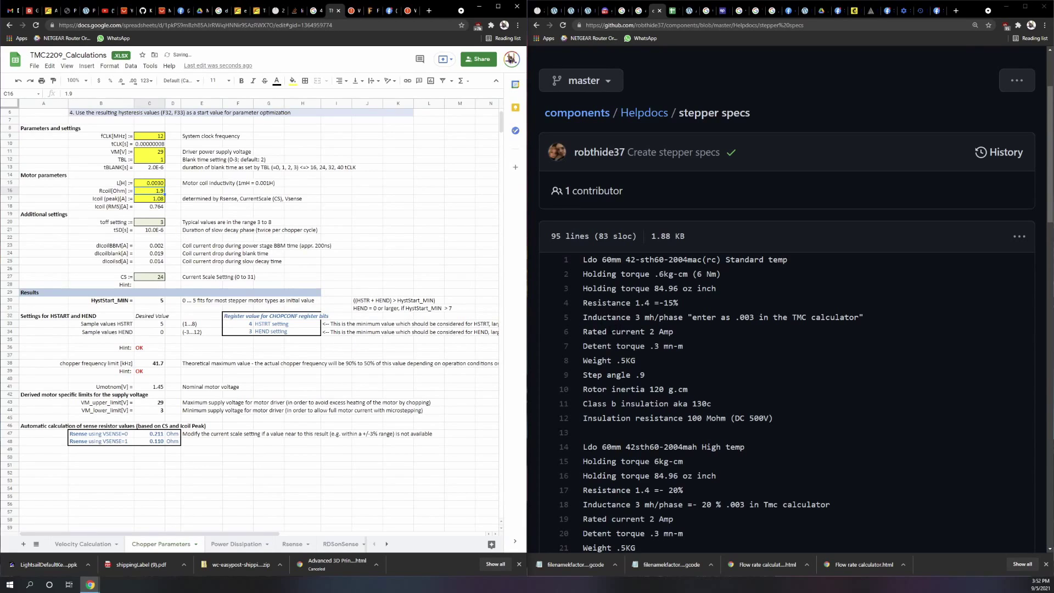
pyautogui.doubleClick(153, 191)
pyautogui.write('1.4')
pyautogui.press('Return')
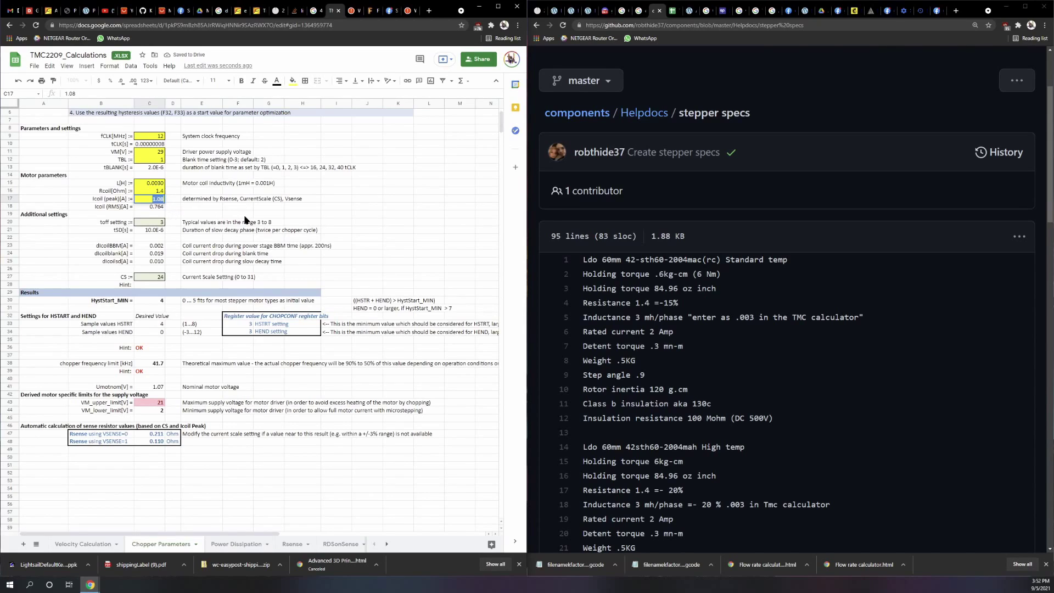
# - Adjust the coil peak current in C17 until it is 1.98 A, giving 1.400 A RMS
pyautogui.write('2')
pyautogui.press('Return')
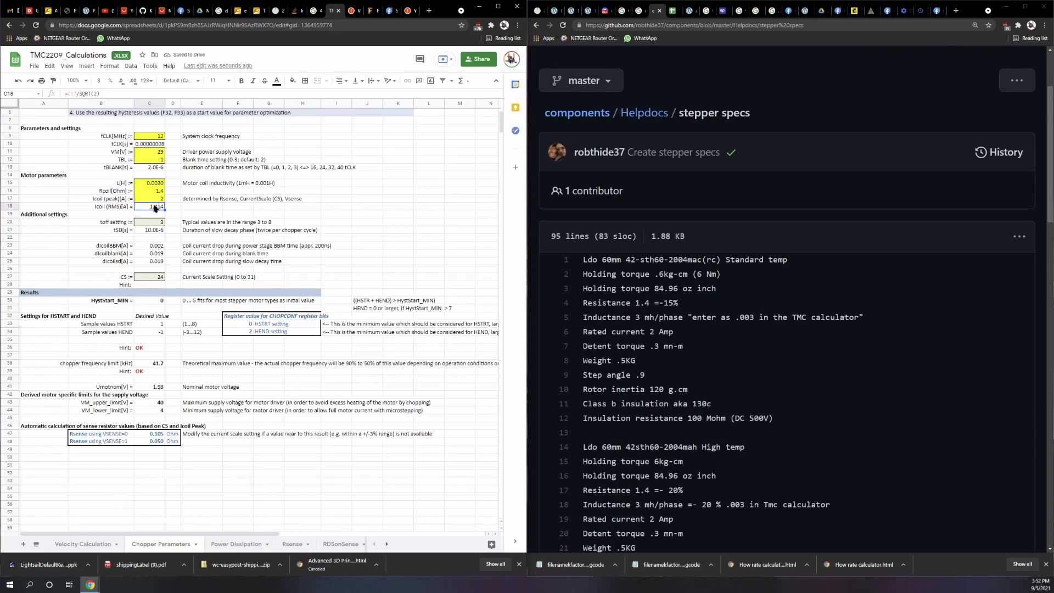
pyautogui.doubleClick(157, 198)
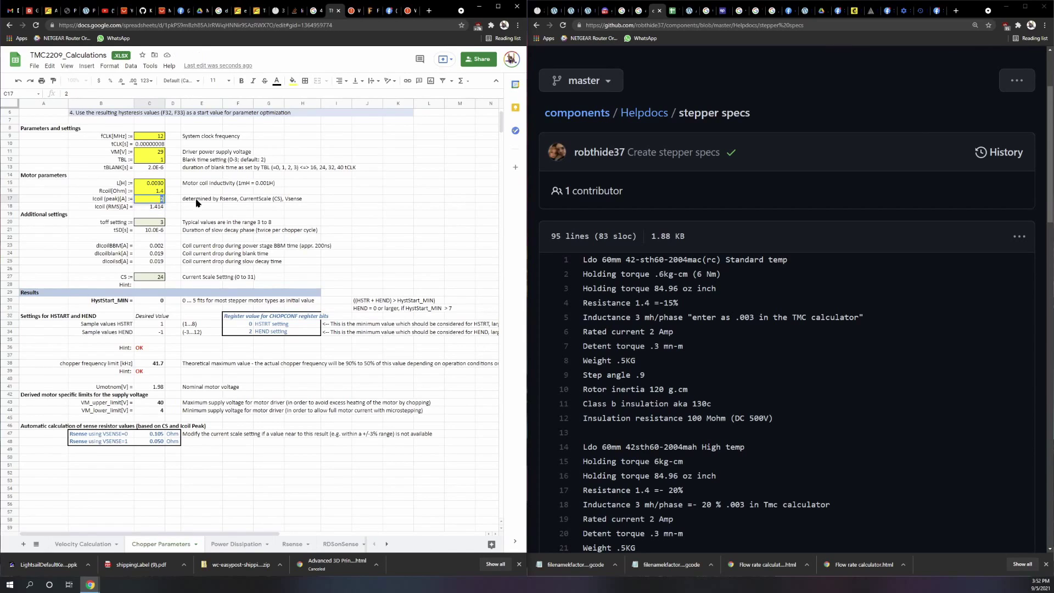
pyautogui.press('Return')
pyautogui.doubleClick(160, 199)
pyautogui.write('1.95')
pyautogui.press('Return')
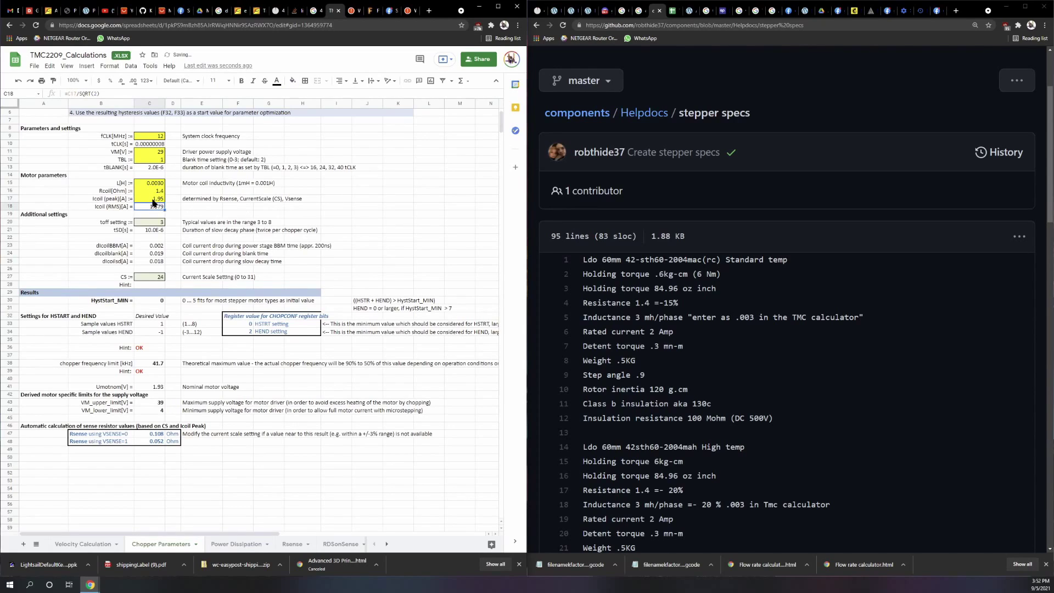
pyautogui.press('Up')
pyautogui.press('Return')
pyautogui.write('1')
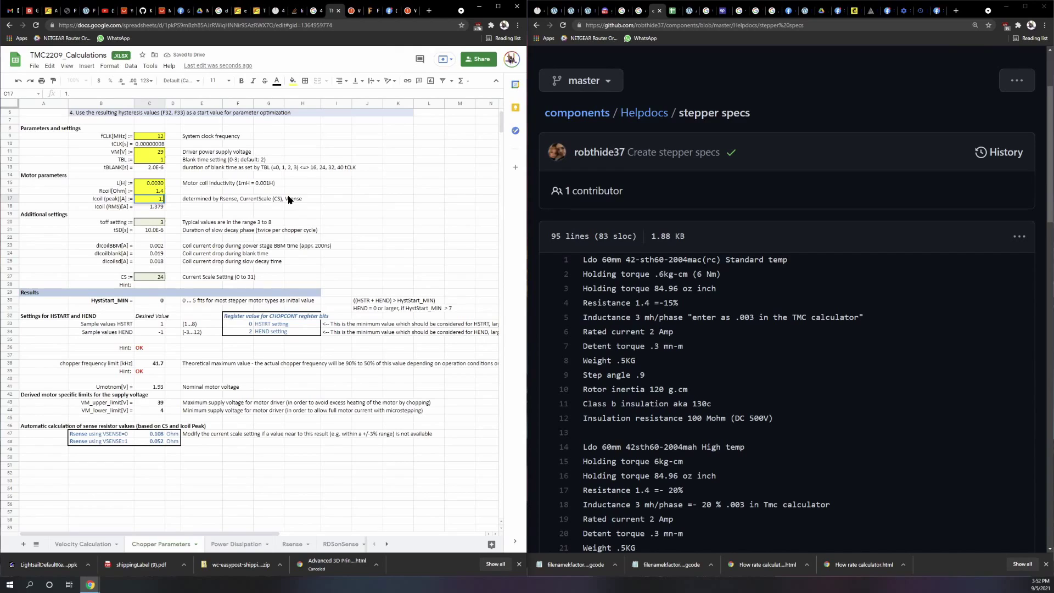
pyautogui.press('Return')
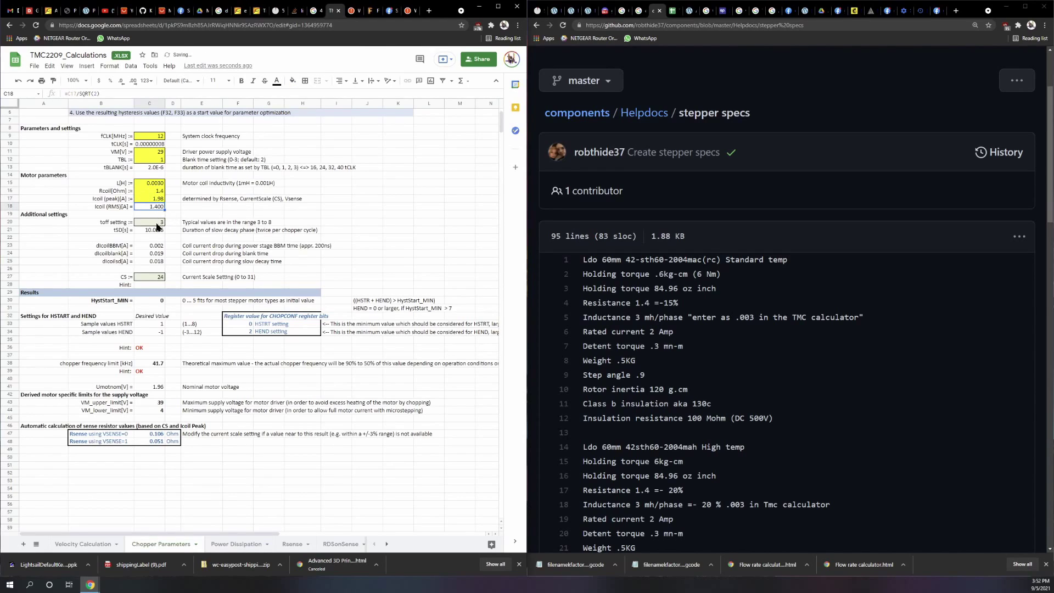
# - Set the toff setting in C20 to 4
pyautogui.click(158, 224)
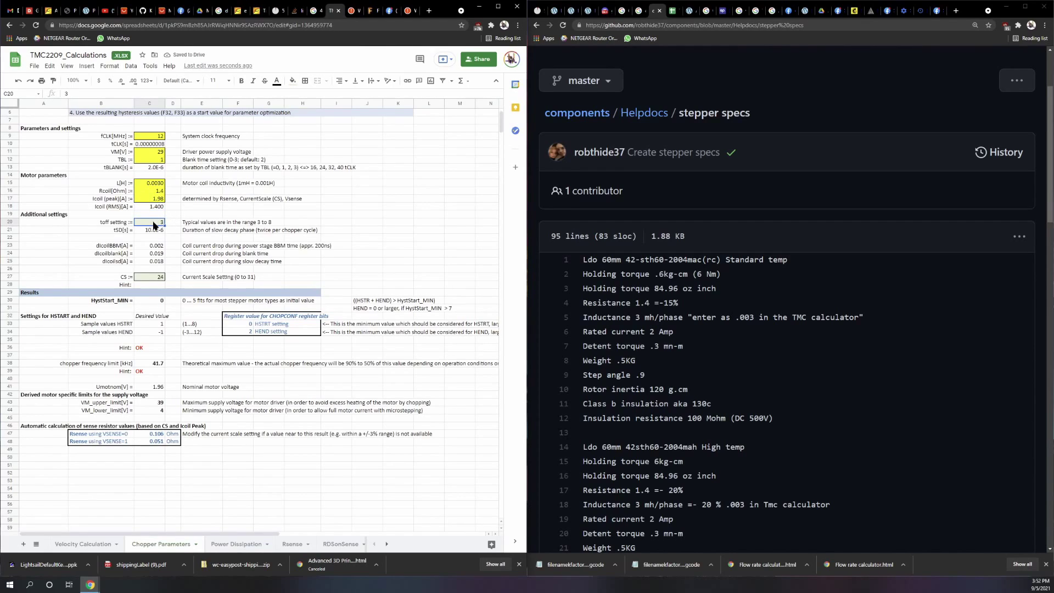
pyautogui.doubleClick(156, 225)
pyautogui.click(147, 233)
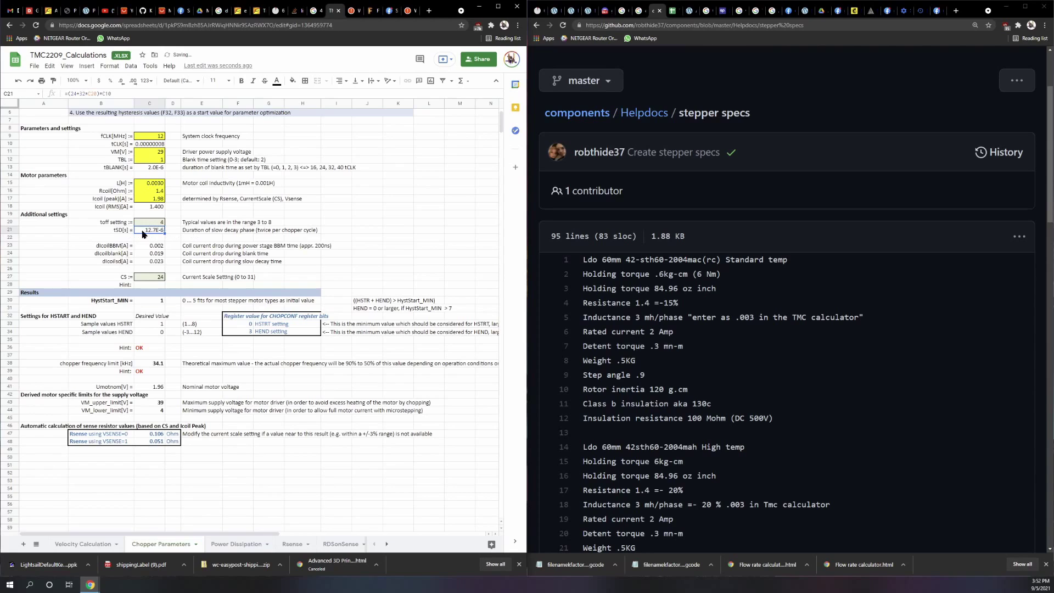
pyautogui.scroll(-1, 153, 233)
pyautogui.scroll(-1, 173, 217)
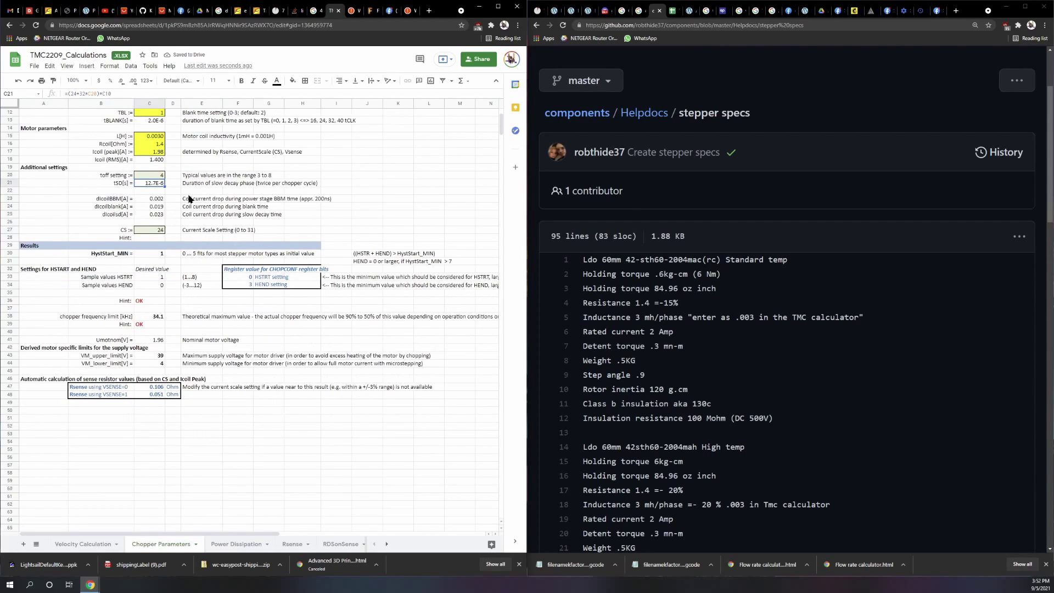
pyautogui.scroll(-1, 146, 235)
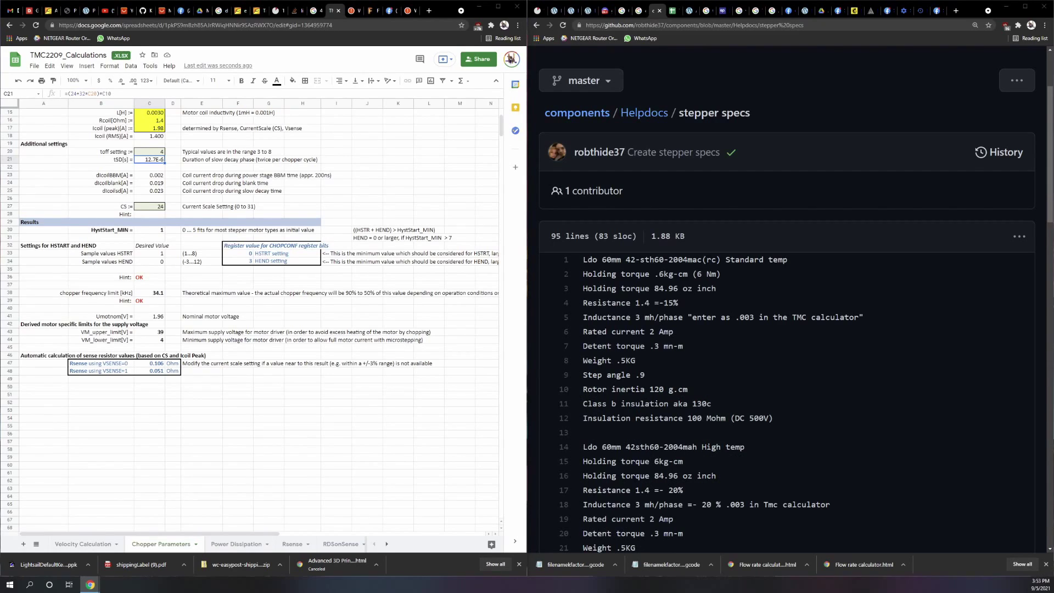
# - Run DUMP_TMC for stepper_z and then stepper_x in the Mainsail console
pyautogui.press('super+d')
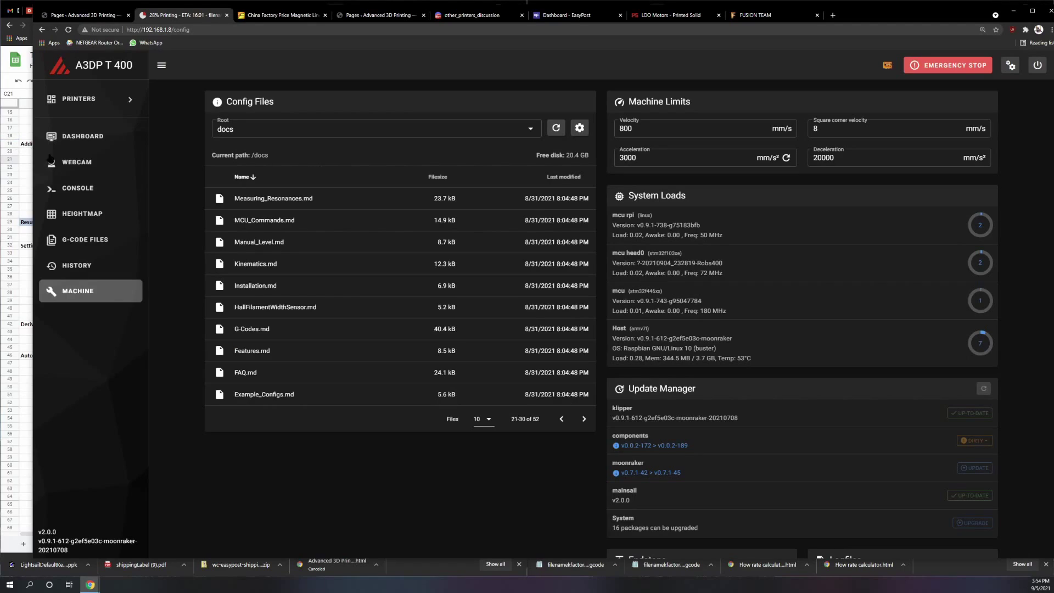
pyautogui.click(77, 188)
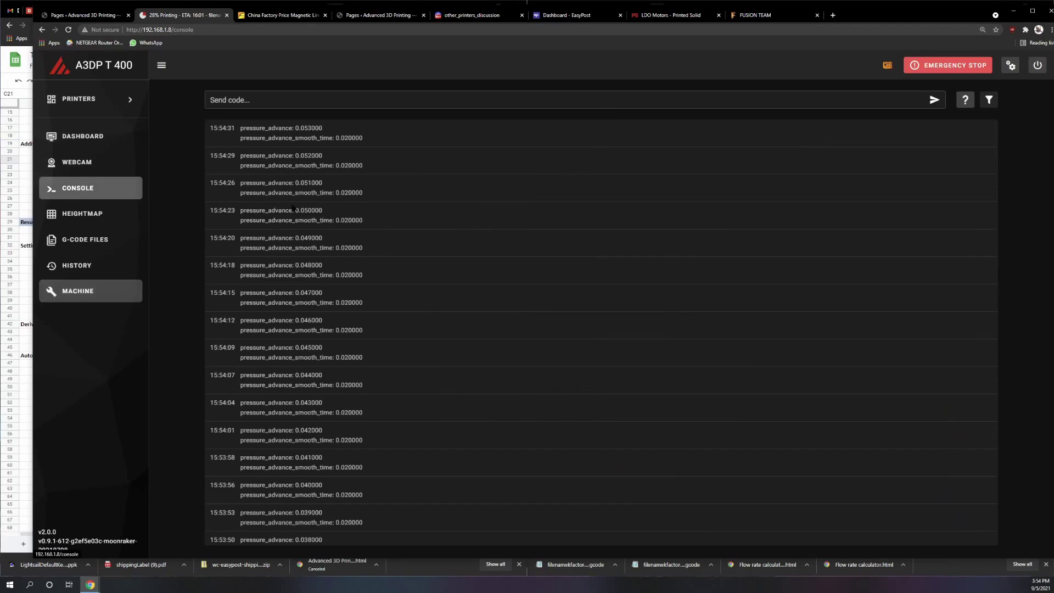
pyautogui.click(308, 100)
pyautogui.write('DUMP_TMC STEPPER=')
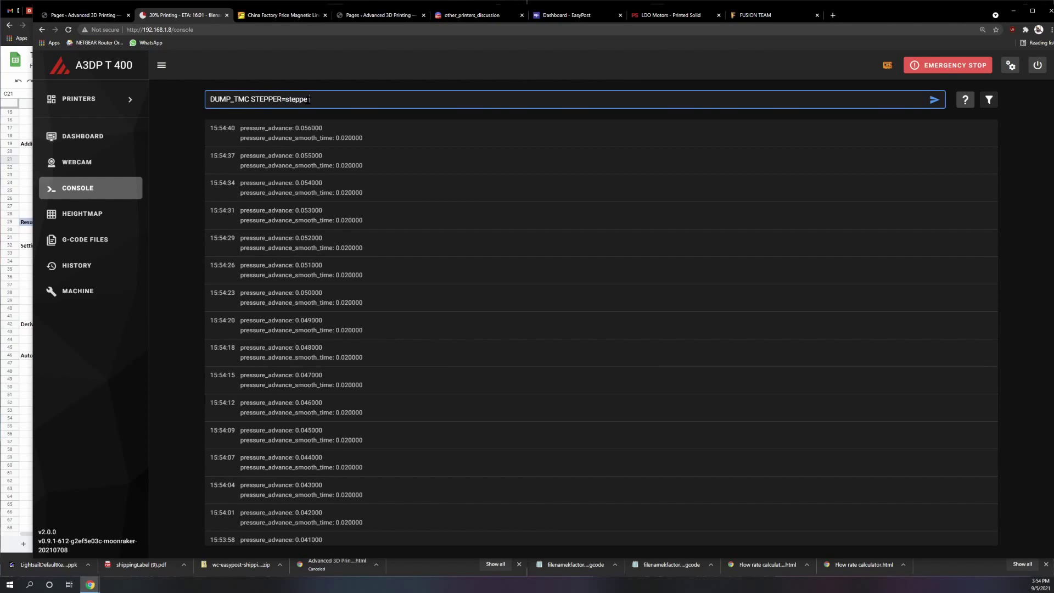
pyautogui.write('r_z')
pyautogui.press('Return')
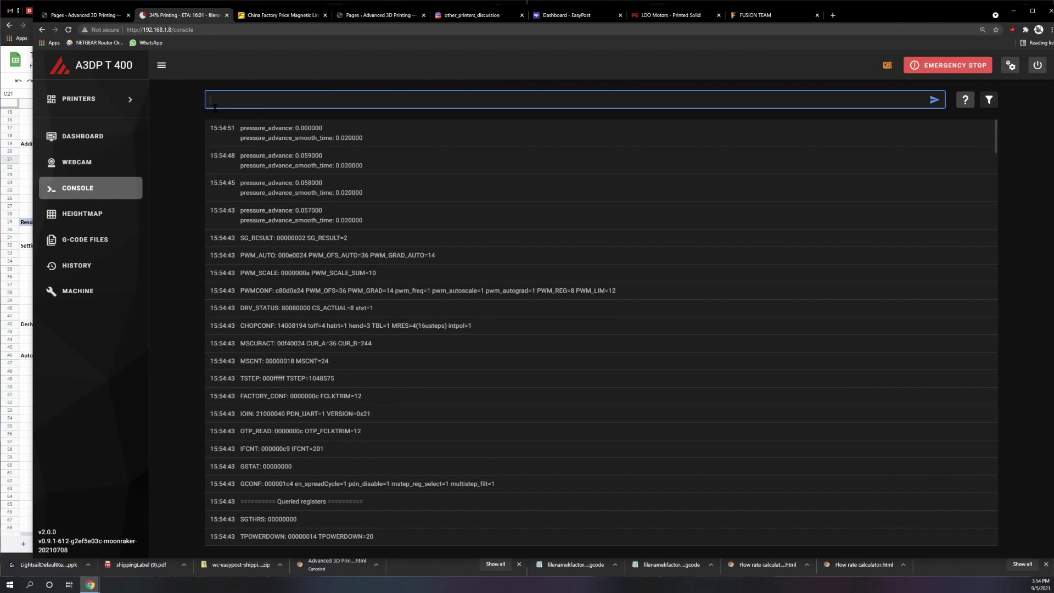
pyautogui.write('DUMP_TMC STEPPER=stepper_z')
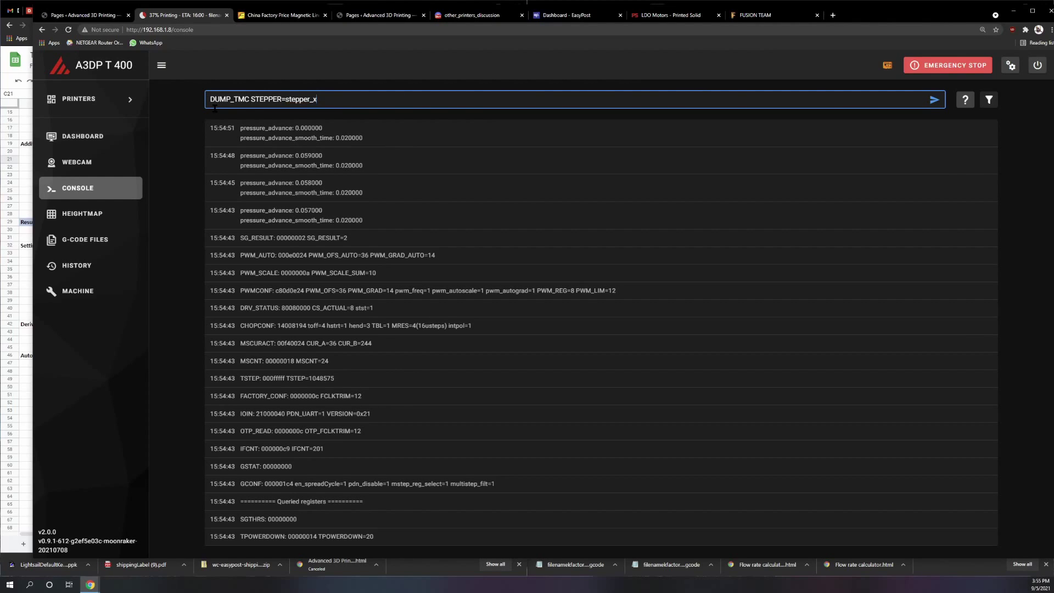
pyautogui.press('Return')
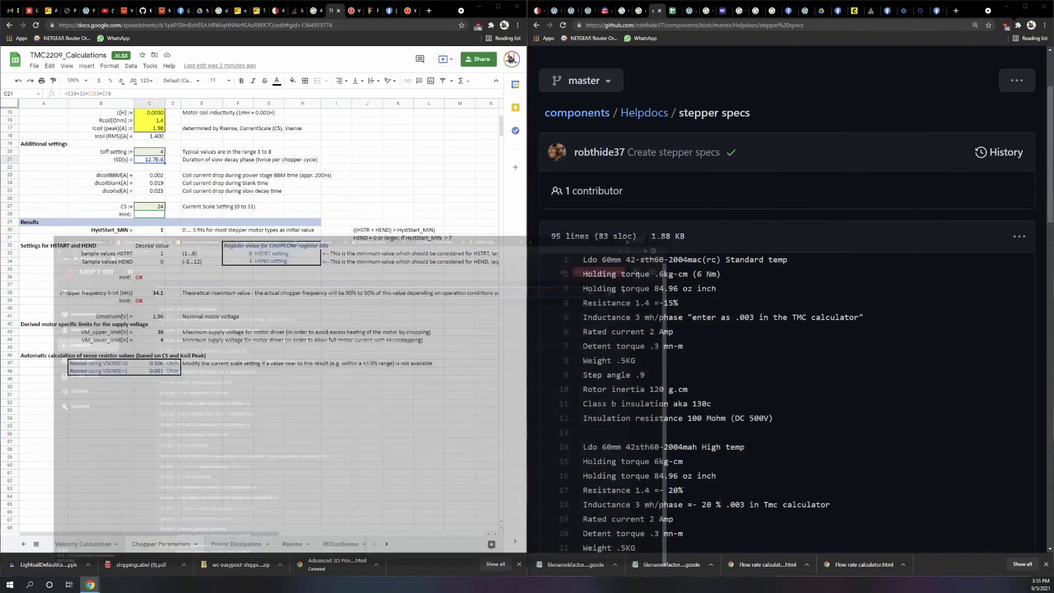
# - Bring the spreadsheet back and set the CS value in C27 to 25
pyautogui.click(1014, 11)
pyautogui.click(154, 372)
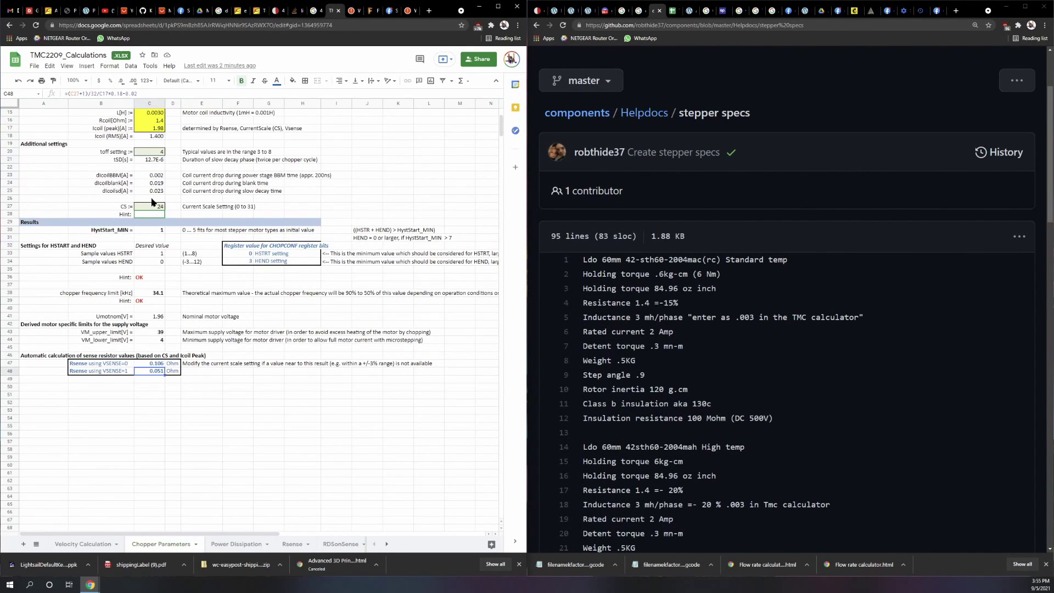
pyautogui.moveTo(152, 205); pyautogui.dragTo(263, 213)
pyautogui.click(158, 209)
pyautogui.write('25')
pyautogui.press('Return')
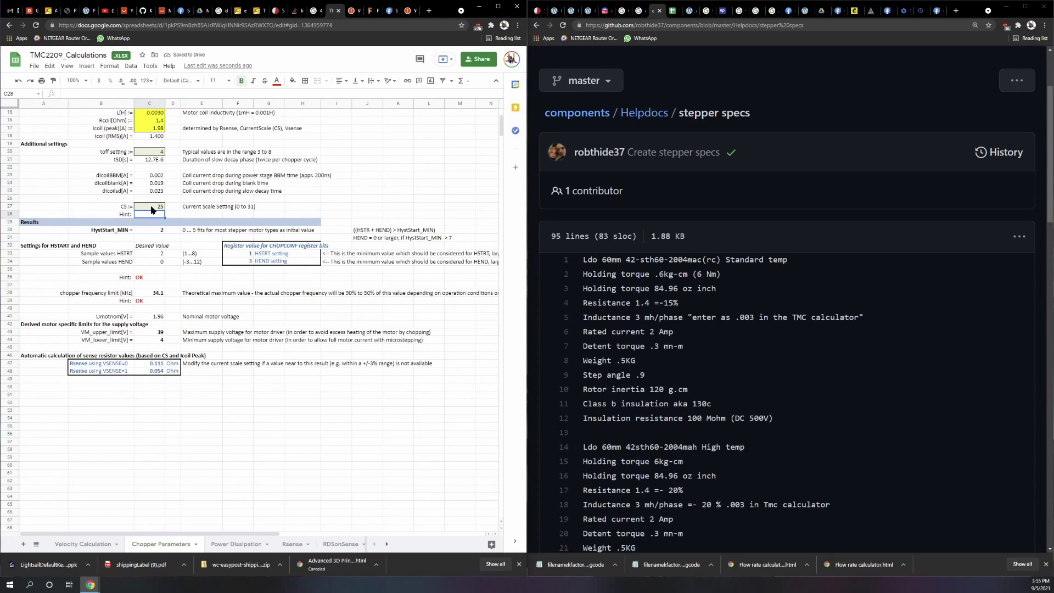
# - Try CS 31, then return C27 to 25 and review the HSTRT/HEND results
pyautogui.click(152, 207)
pyautogui.doubleClick(154, 207)
pyautogui.press('BackSpace')
pyautogui.write('31')
pyautogui.press('Return')
pyautogui.doubleClick(155, 207)
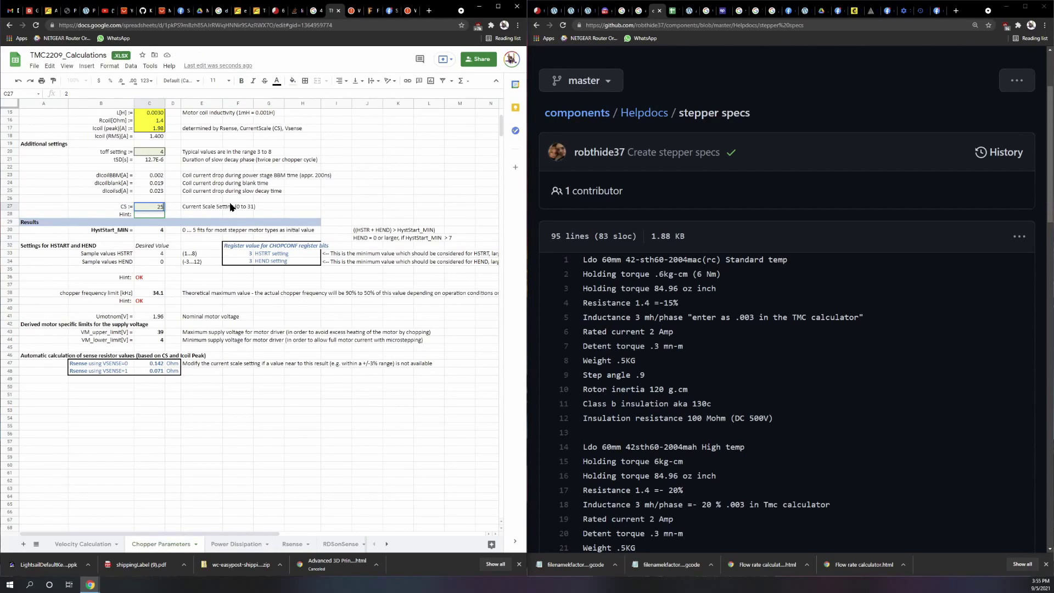
pyautogui.write('25')
pyautogui.press('Return')
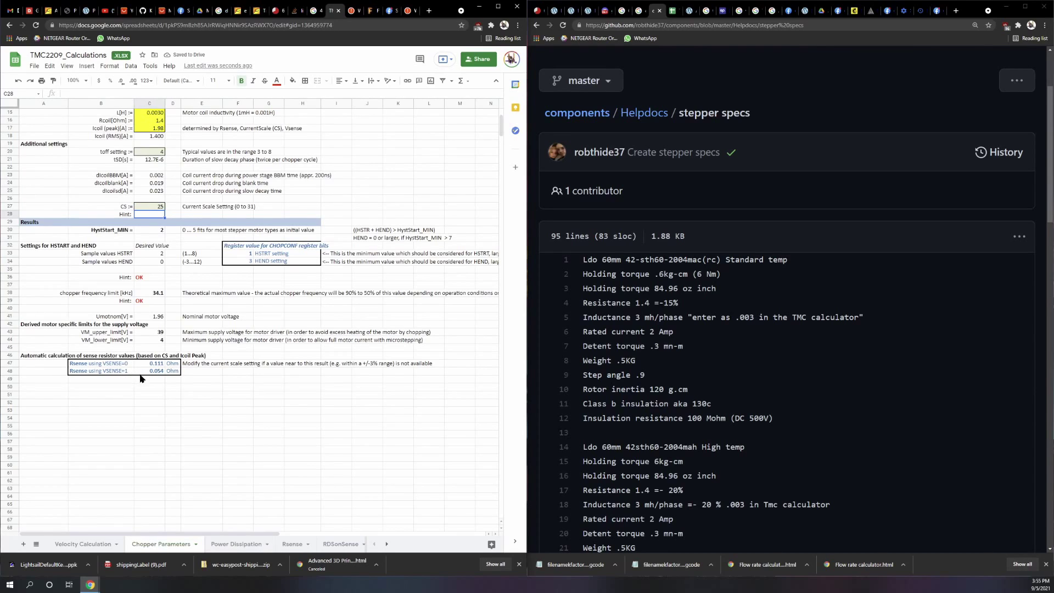
pyautogui.scroll(5, 64, 376)
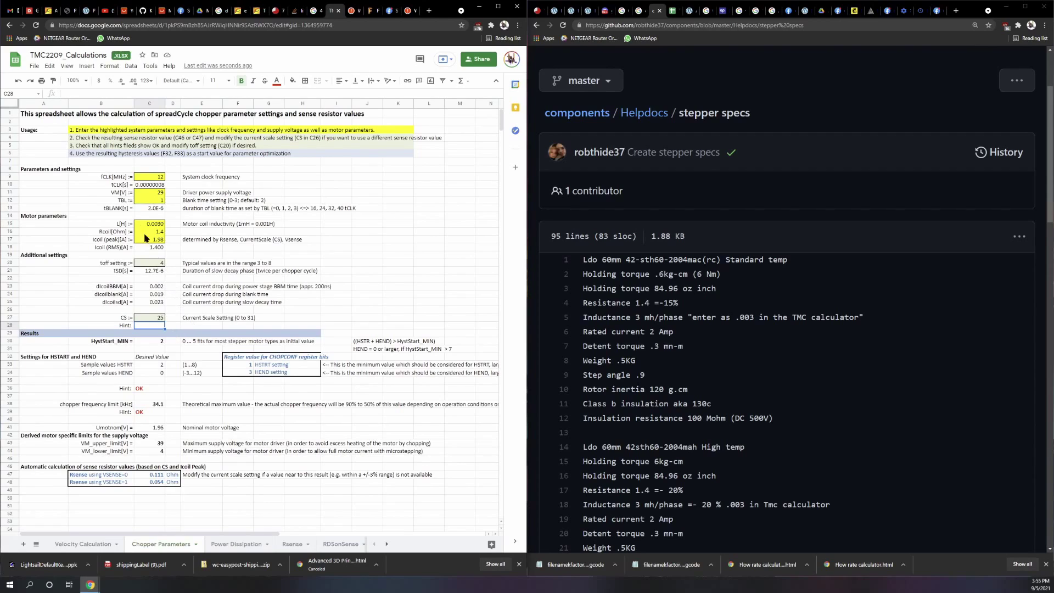
pyautogui.scroll(-1, 147, 383)
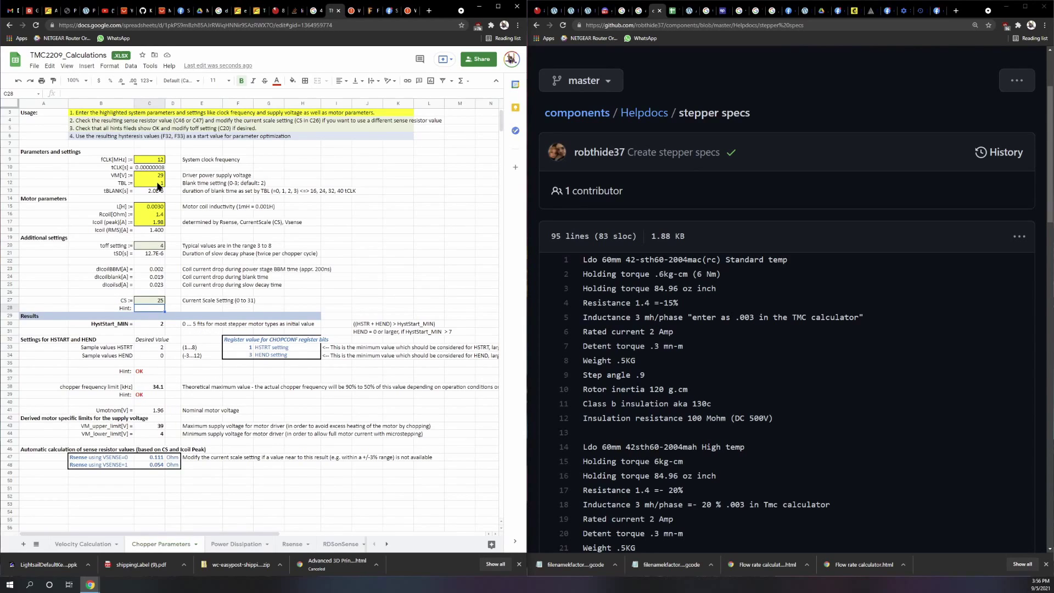
# - Try TBL 3 and toff 8, then return TBL in C12 to 1
pyautogui.doubleClick(157, 183)
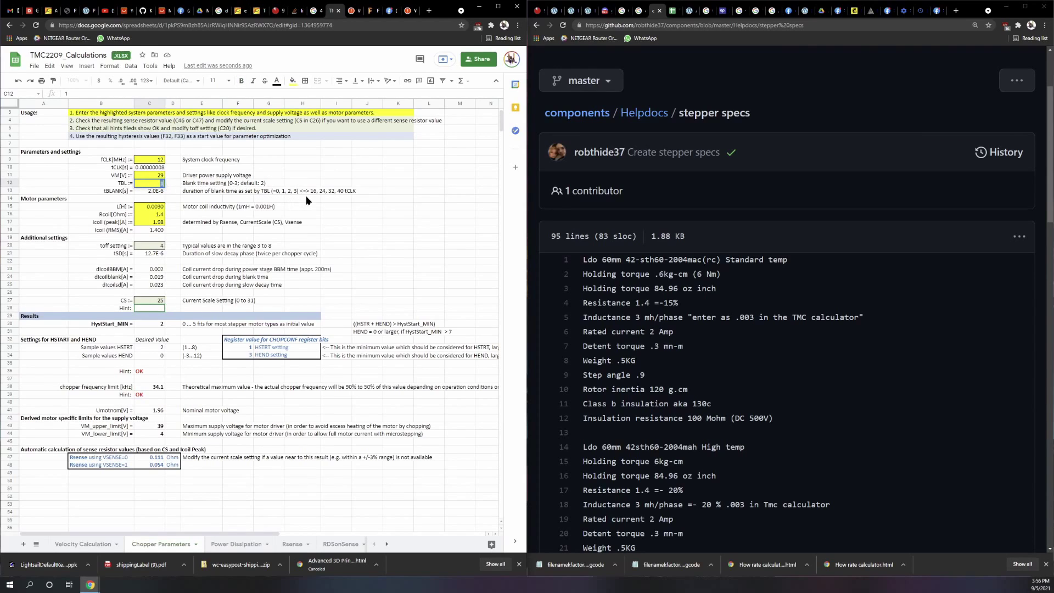
pyautogui.press('Return')
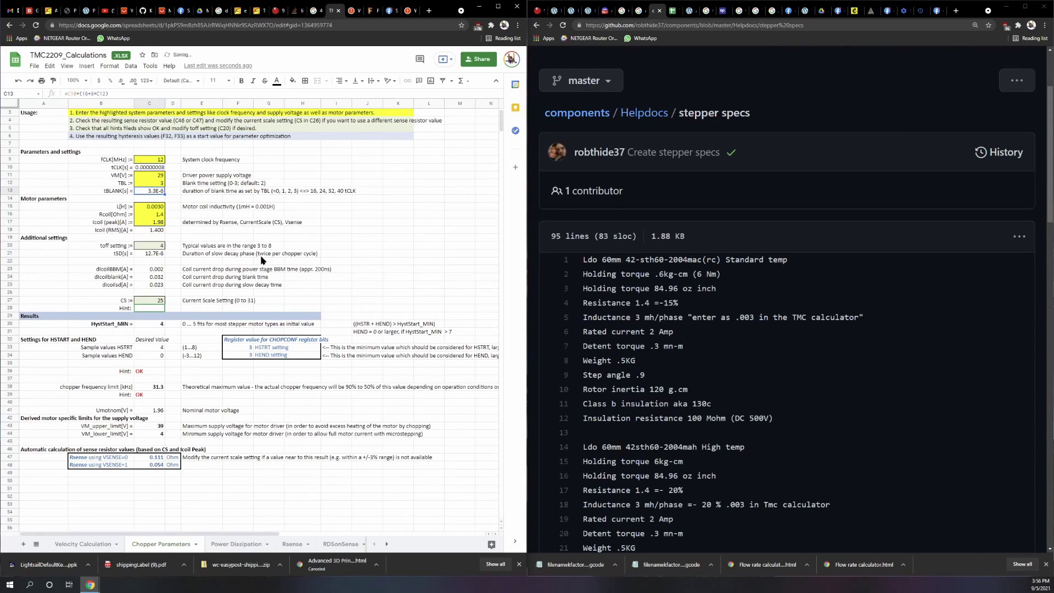
pyautogui.doubleClick(159, 246)
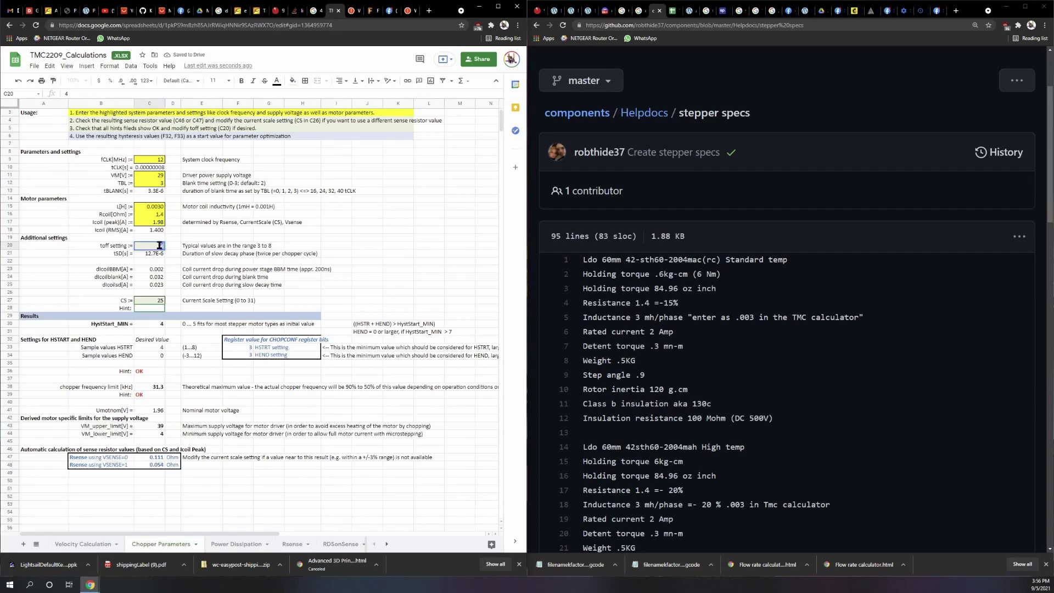
pyautogui.press('Return')
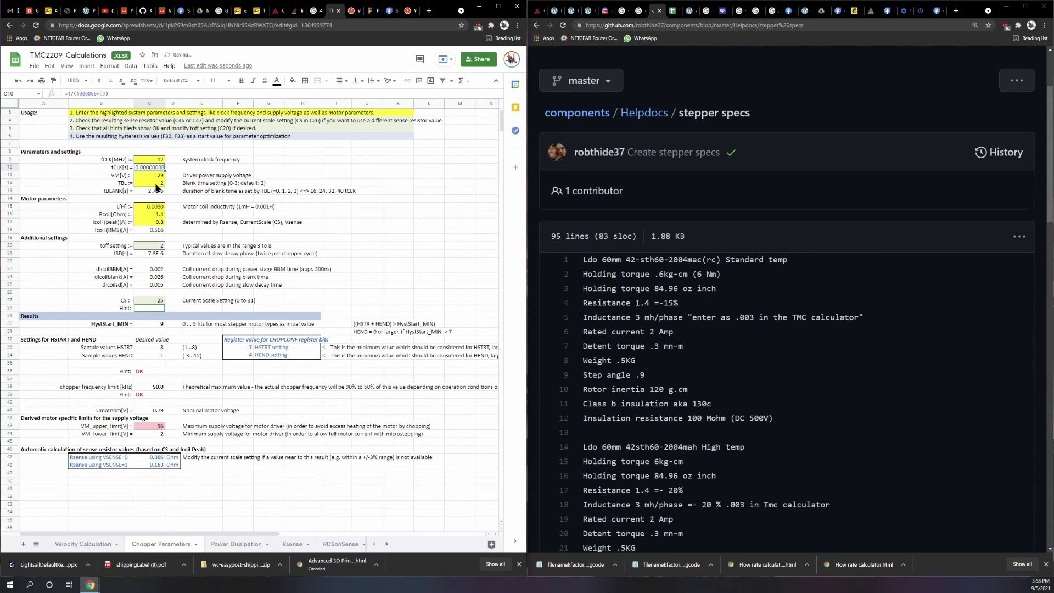
pyautogui.click(157, 184)
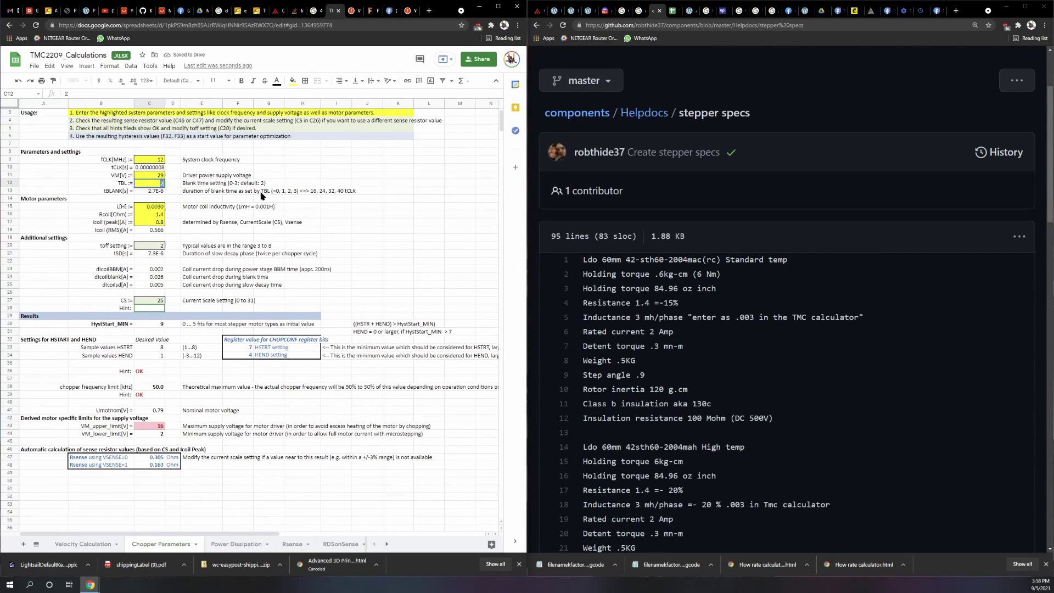
pyautogui.press('Return')
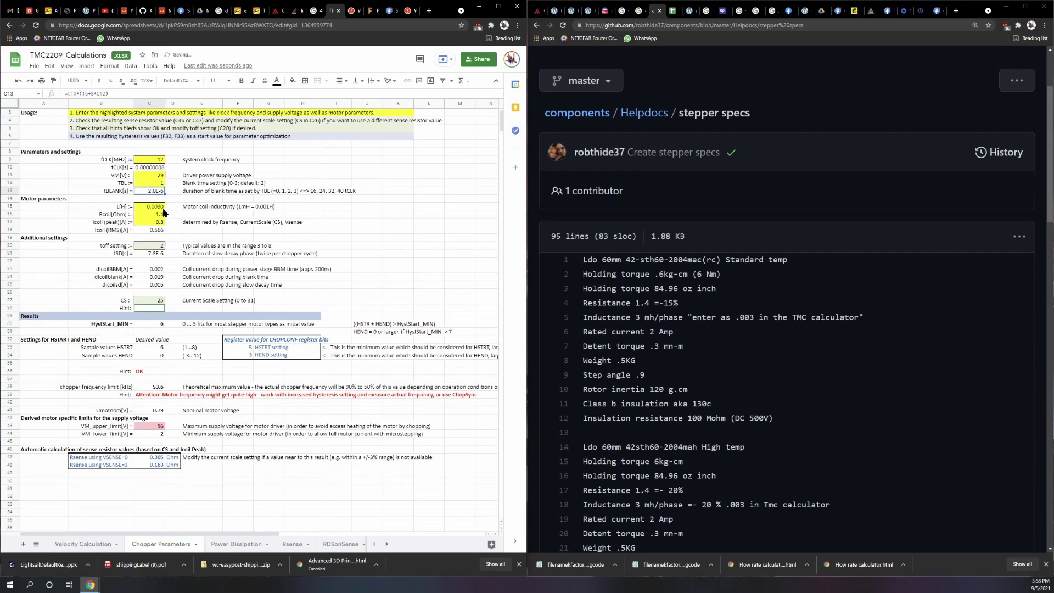
# - Re-enter 1.98 A coil peak current, then step toff from 4 down to 3
pyautogui.click(158, 215)
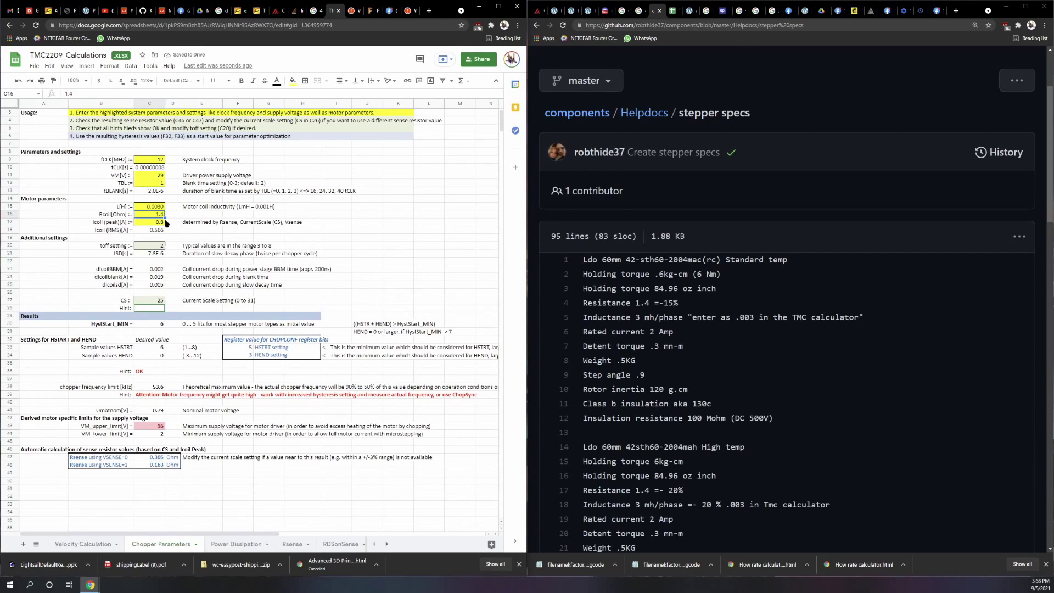
pyautogui.doubleClick(154, 223)
pyautogui.write('1.9')
pyautogui.press('Return')
pyautogui.doubleClick(147, 248)
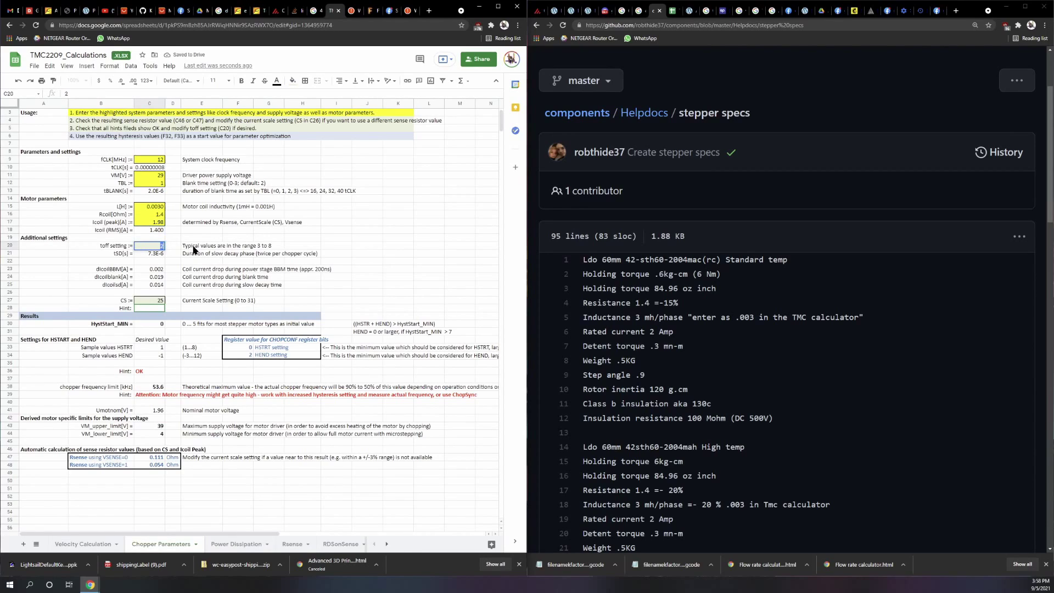
pyautogui.write('4')
pyautogui.press('Return')
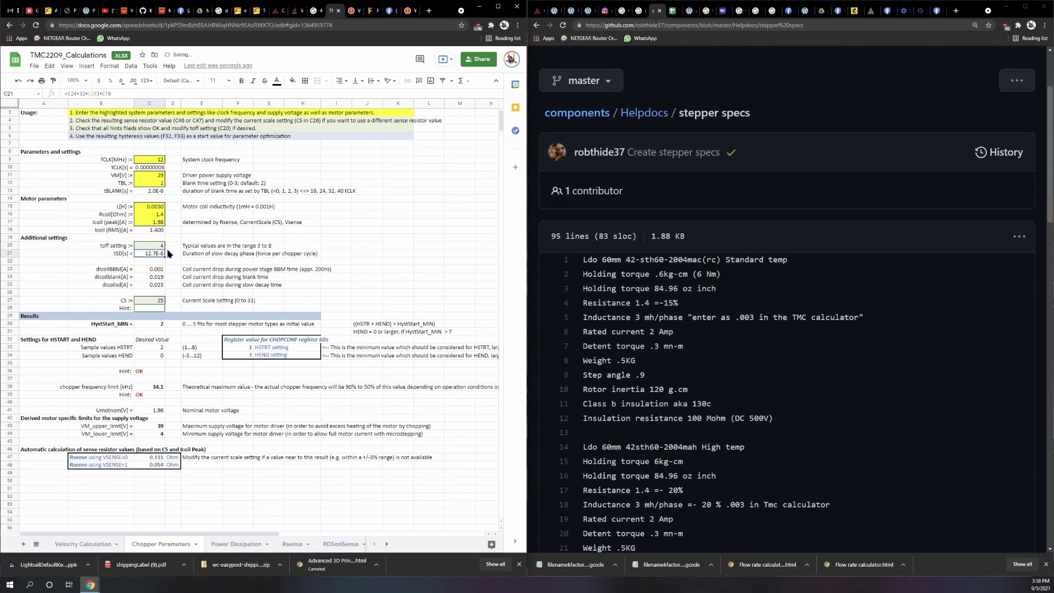
pyautogui.doubleClick(159, 246)
pyautogui.write('3')
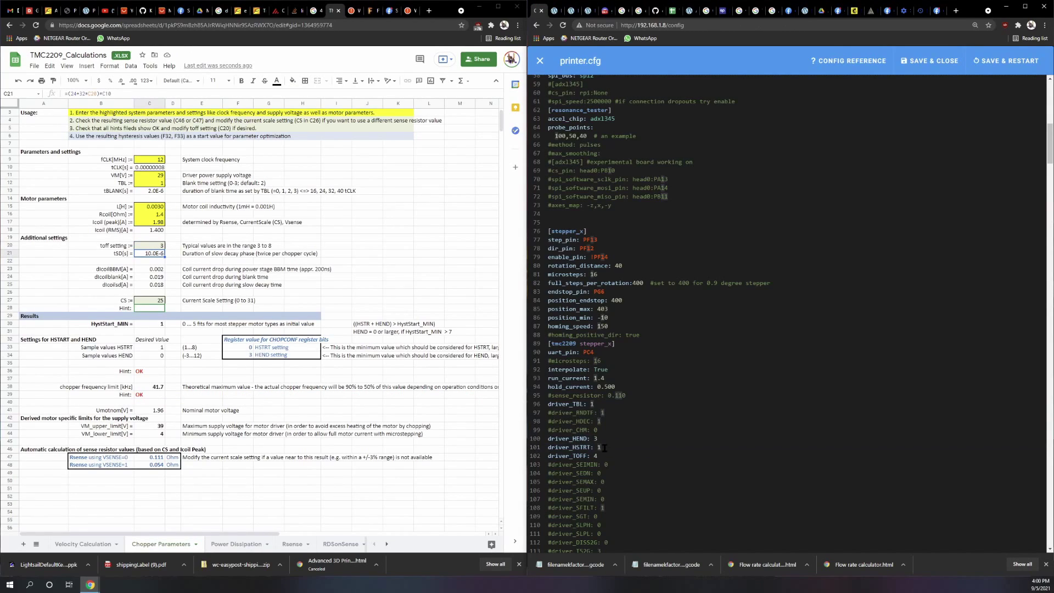
pyautogui.write('0')
# - Set driver_TOFF to 3 in printer.cfg, then save and restart Klipper
pyautogui.doubleClick(596, 456)
pyautogui.write('3')
pyautogui.scroll(3, 650, 459)
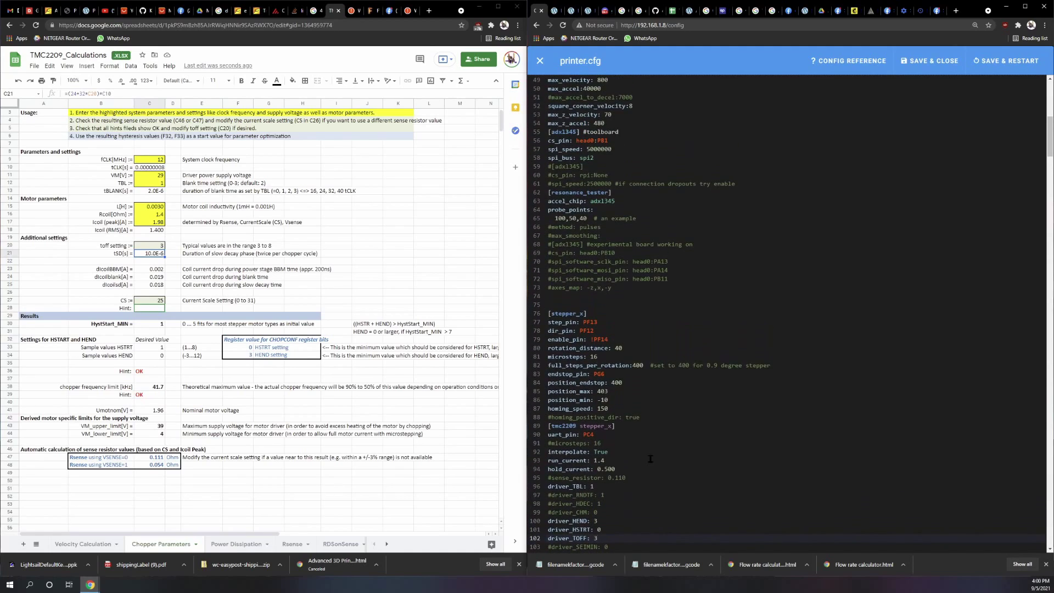
pyautogui.scroll(5, 650, 459)
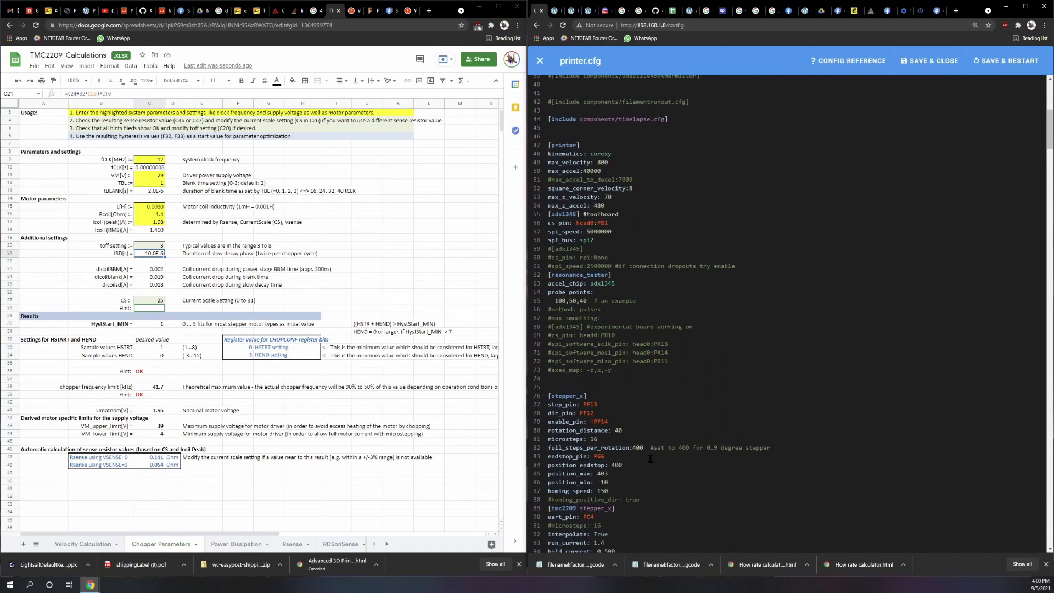
pyautogui.click(998, 65)
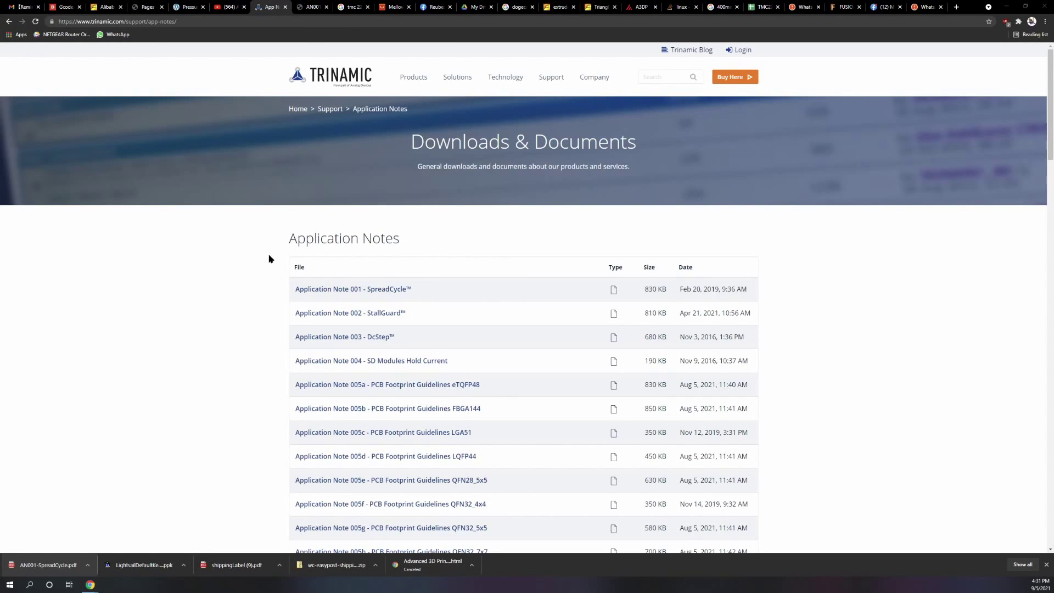
# - Scroll the Application Notes list and view the AN001 spreadCycle PDF
pyautogui.scroll(-1, 488, 308)
pyautogui.scroll(-3, 488, 307)
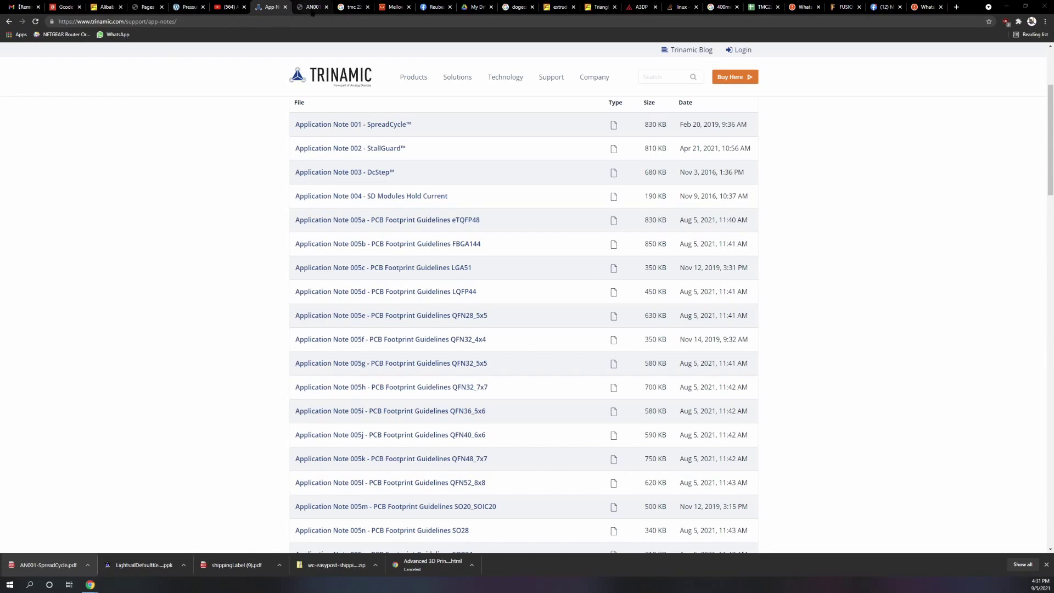
pyautogui.click(314, 8)
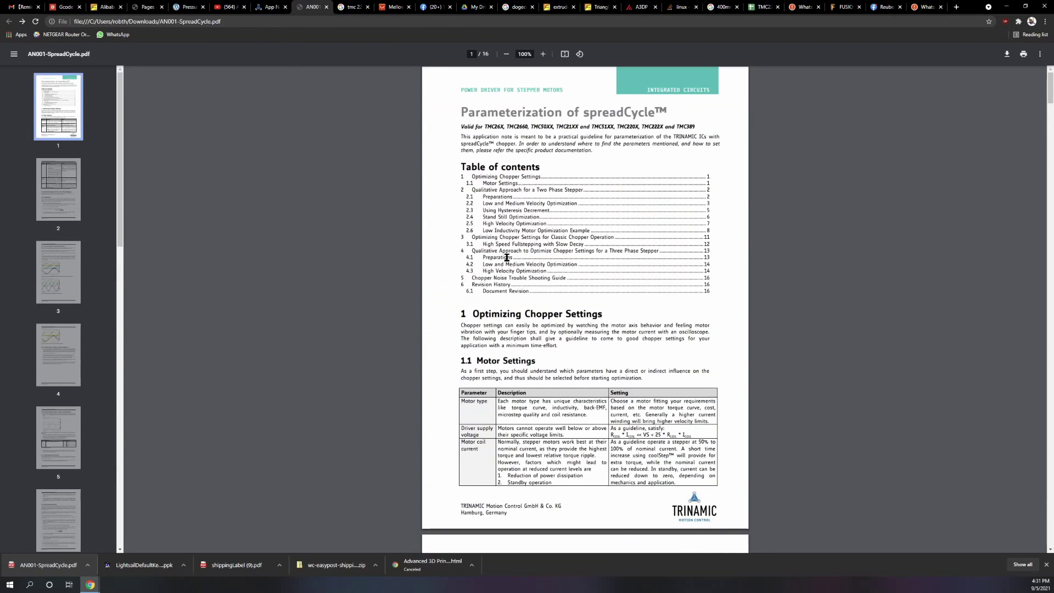
# - Zoom into the AN001 PDF and scroll to page 2's velocity ranges and 16–50 kHz chopper frequency guidance
pyautogui.scroll(-3, 528, 290)
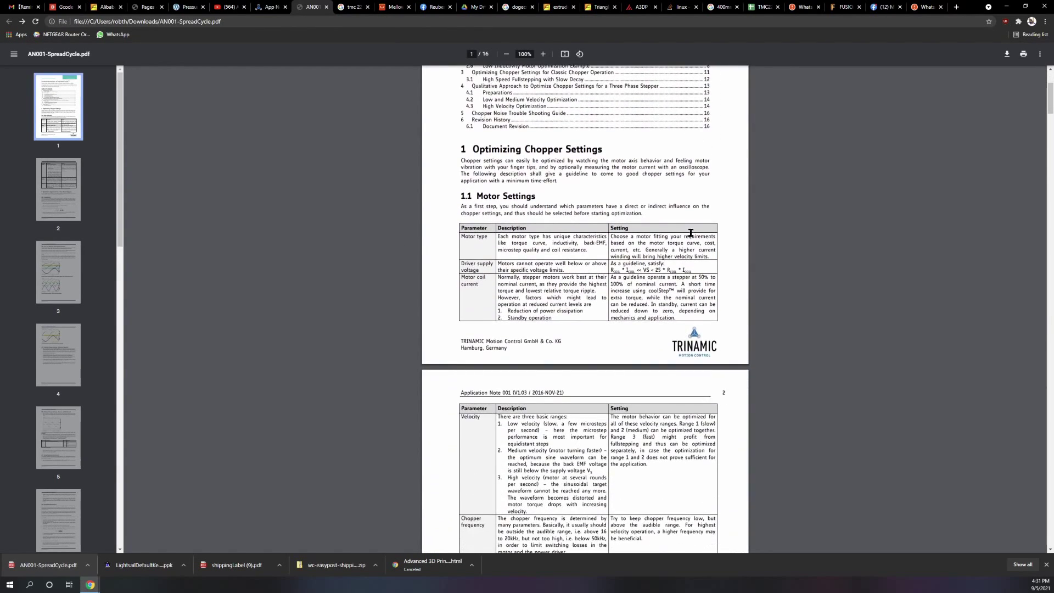
pyautogui.click(1040, 53)
pyautogui.click(1046, 21)
pyautogui.click(820, 159)
pyautogui.click(820, 160)
pyautogui.keyDown('ctrl'); pyautogui.scroll(6, 659, 213); pyautogui.keyUp('ctrl')
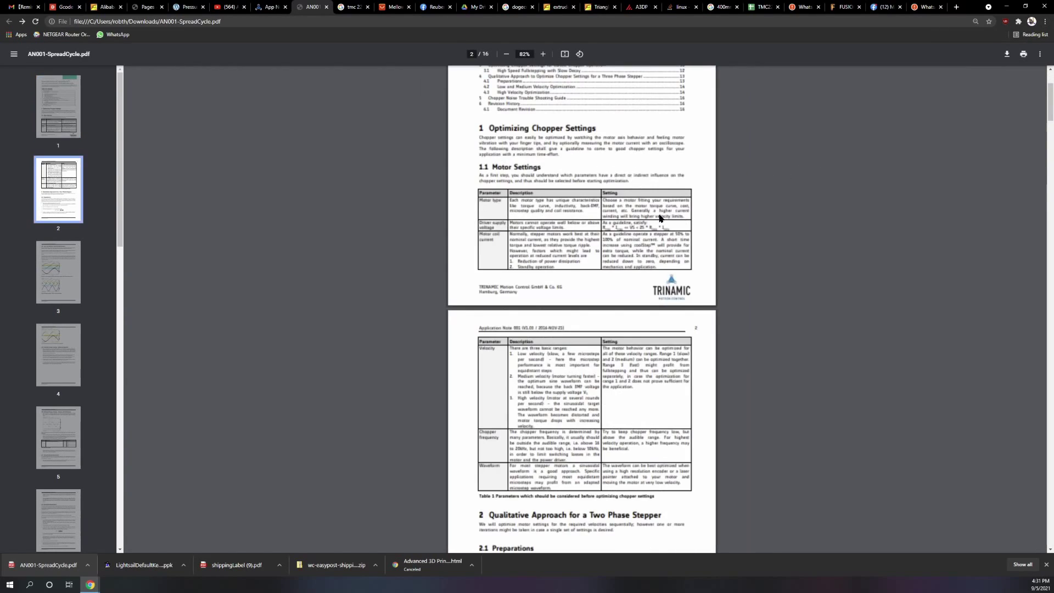
pyautogui.keyDown('ctrl'); pyautogui.scroll(-3, 661, 215); pyautogui.keyUp('ctrl')
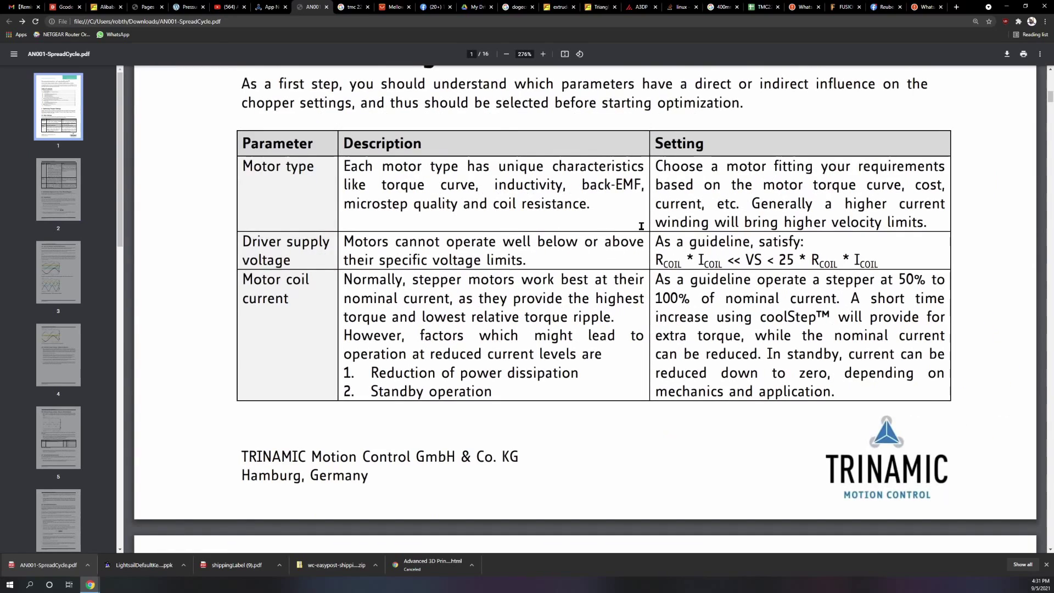
pyautogui.scroll(-3, 640, 227)
pyautogui.scroll(-7, 640, 227)
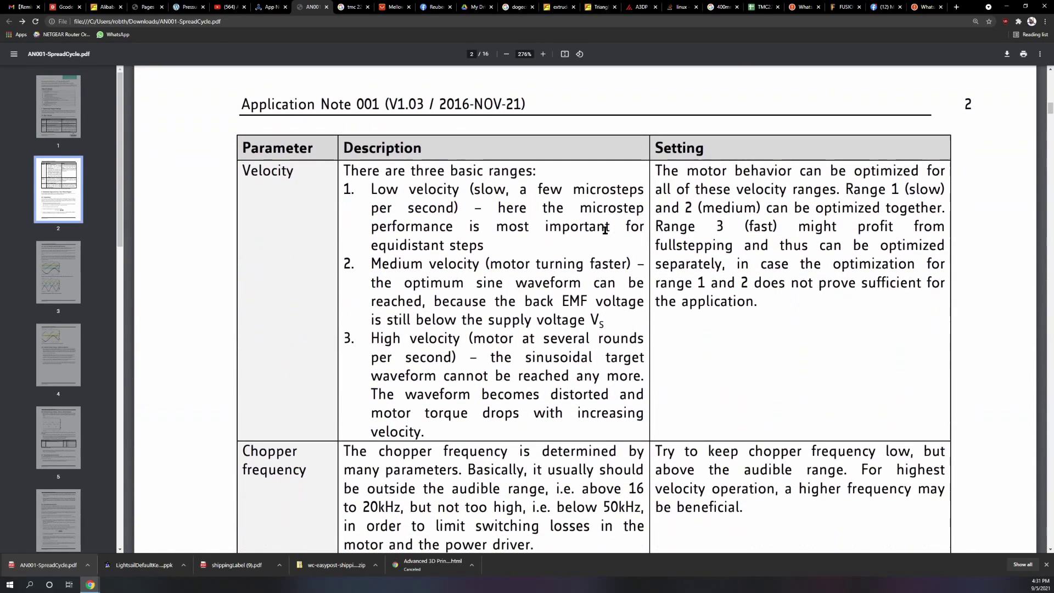